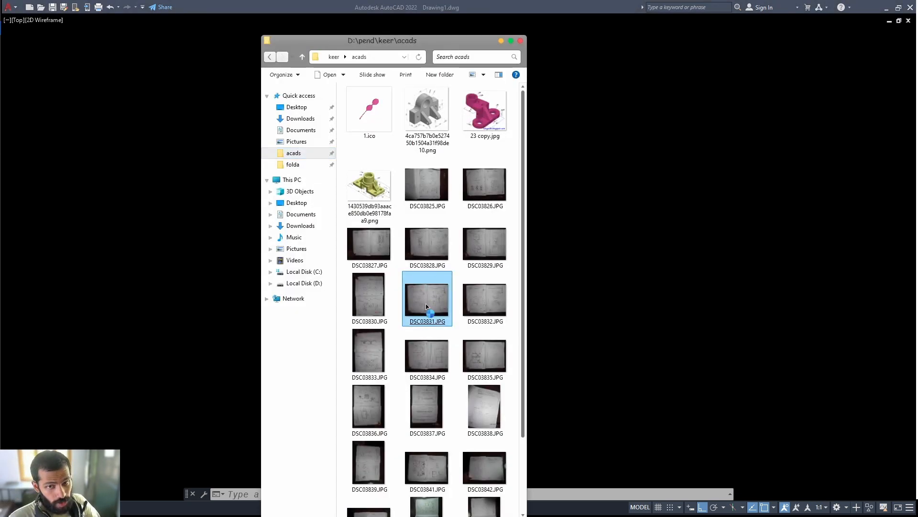
Open DSC03831.JPG and examine the room sizes and openings in the Exercise 12 Type A floor plan
{"action": "double_click", "coordinate": [427, 310]}
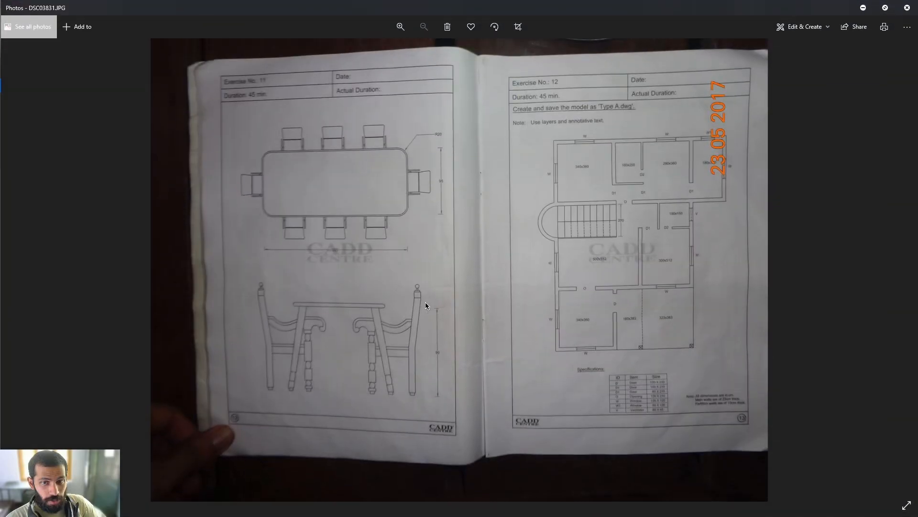
{"action": "scroll", "coordinate": [671, 196], "scroll_direction": "up", "scroll_amount": 5}
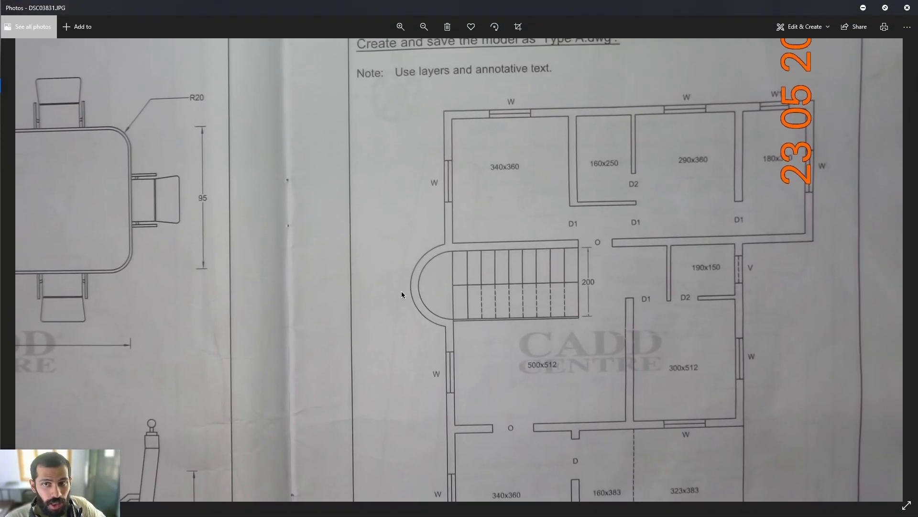
{"action": "left_click_drag", "start_coordinate": [406, 292], "coordinate": [406, 300]}
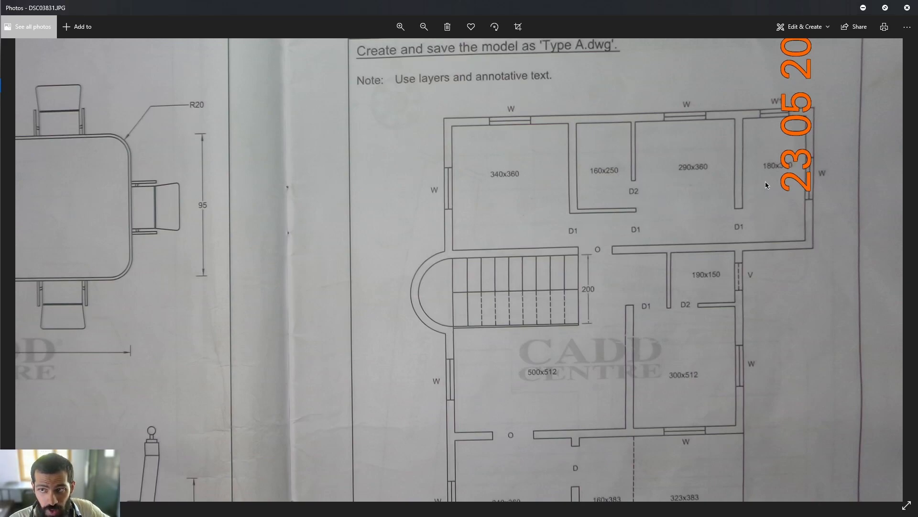
{"action": "scroll", "coordinate": [697, 273], "scroll_direction": "down", "scroll_amount": 3}
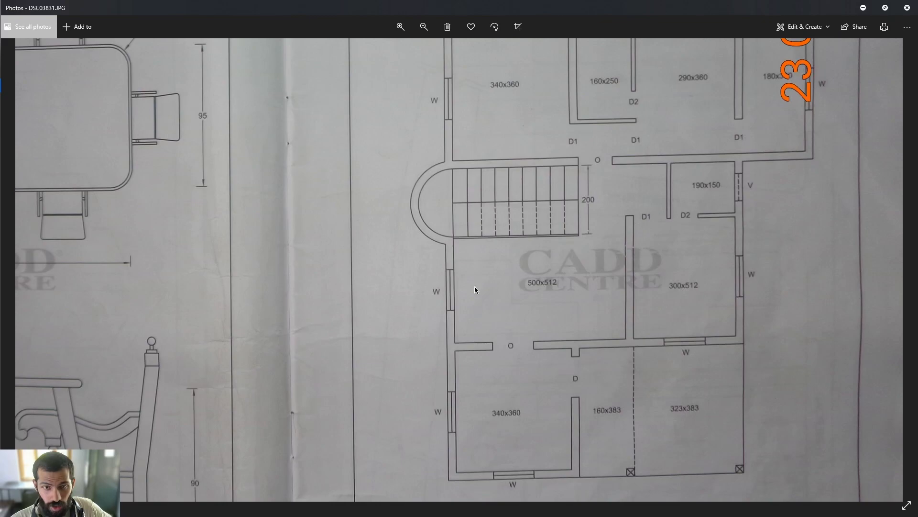
{"action": "scroll", "coordinate": [584, 286], "scroll_direction": "down", "scroll_amount": 6}
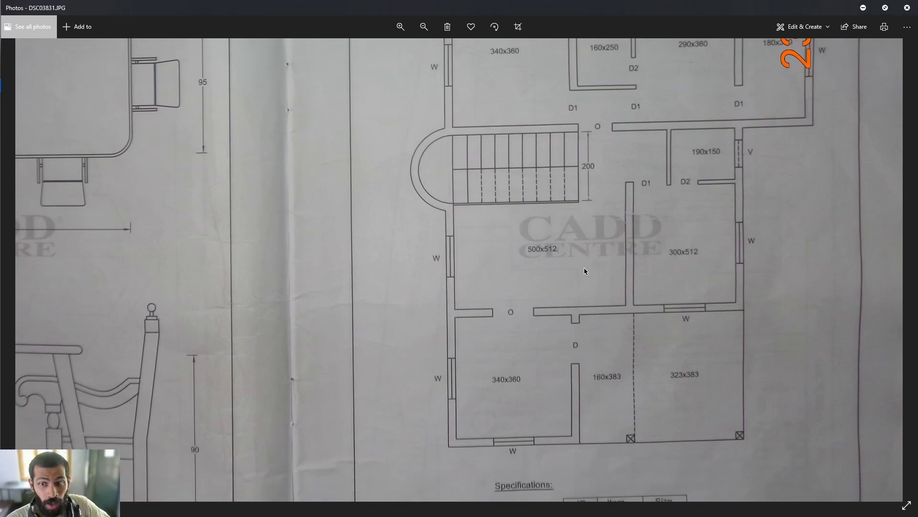
Compare the Specifications table's door, window and ventilator sizes with the openings marked in the Type A plan
{"action": "scroll", "coordinate": [653, 412], "scroll_direction": "up", "scroll_amount": 3, "text": "ctrl"}
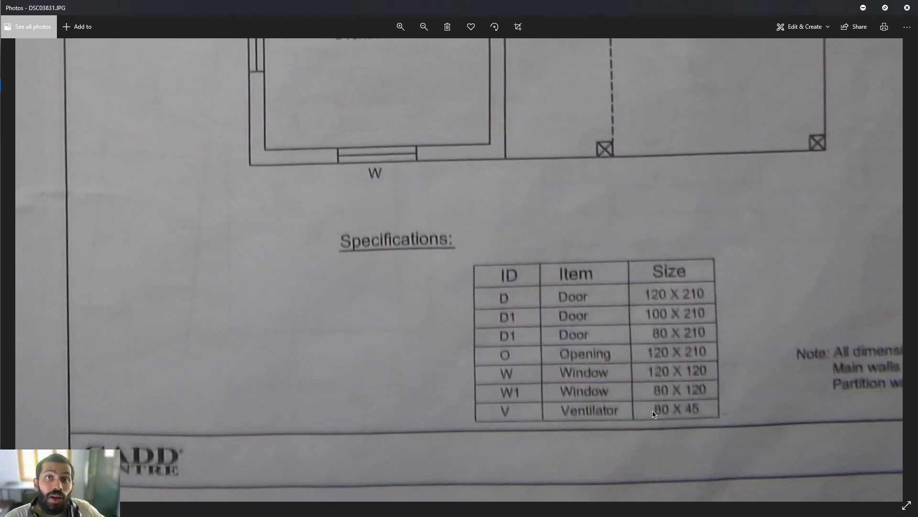
{"action": "scroll", "coordinate": [653, 414], "scroll_direction": "down", "scroll_amount": 2, "text": "ctrl"}
{"action": "scroll", "coordinate": [640, 414], "scroll_direction": "up", "scroll_amount": 3}
{"action": "scroll", "coordinate": [631, 415], "scroll_direction": "down", "scroll_amount": 3, "text": "ctrl"}
{"action": "scroll", "coordinate": [623, 416], "scroll_direction": "up", "scroll_amount": 3, "text": "ctrl"}
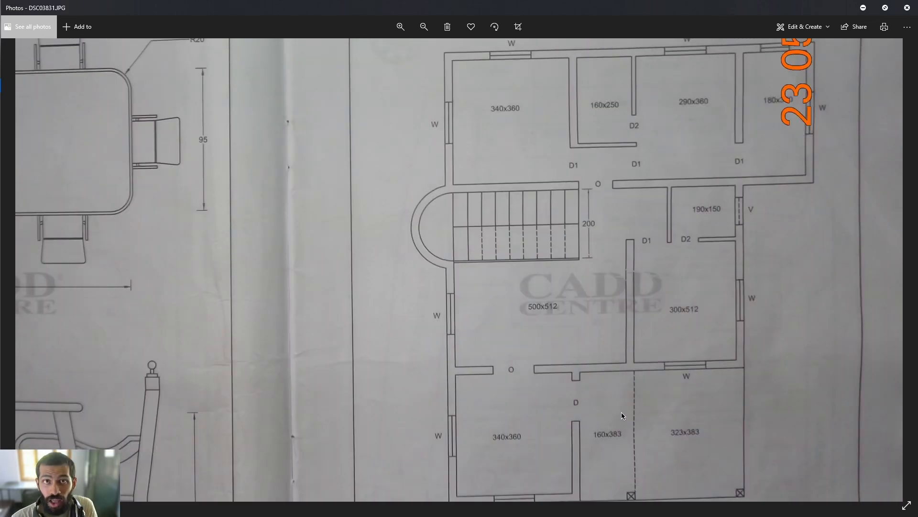
{"action": "scroll", "coordinate": [622, 414], "scroll_direction": "down", "scroll_amount": 3, "text": "ctrl"}
{"action": "scroll", "coordinate": [524, 329], "scroll_direction": "up", "scroll_amount": 4, "text": "ctrl"}
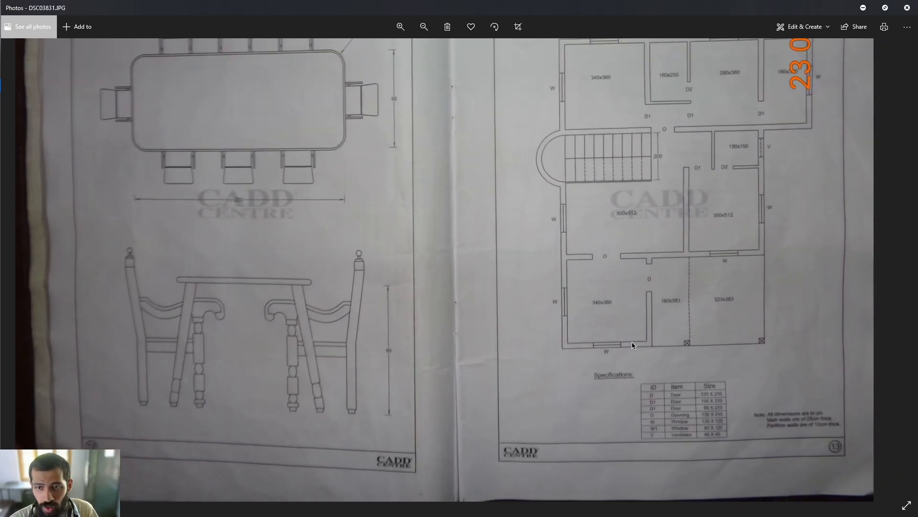
{"action": "scroll", "coordinate": [522, 329], "scroll_direction": "up", "scroll_amount": 2, "text": "ctrl"}
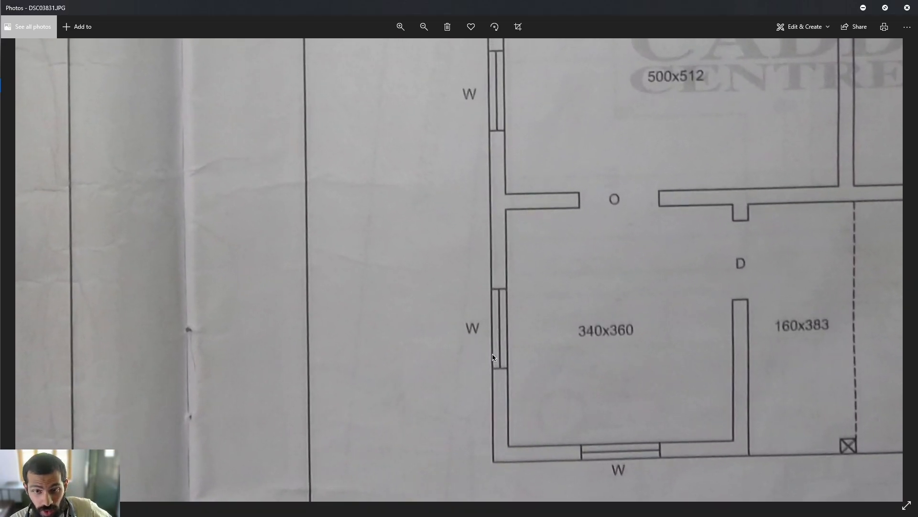
{"action": "scroll", "coordinate": [495, 366], "scroll_direction": "down", "scroll_amount": 4, "text": "ctrl"}
Browse forward to DSC03834.JPG and examine the door swings and windows in the Type B floor plan
{"action": "scroll", "coordinate": [498, 376], "scroll_direction": "down", "scroll_amount": 1}
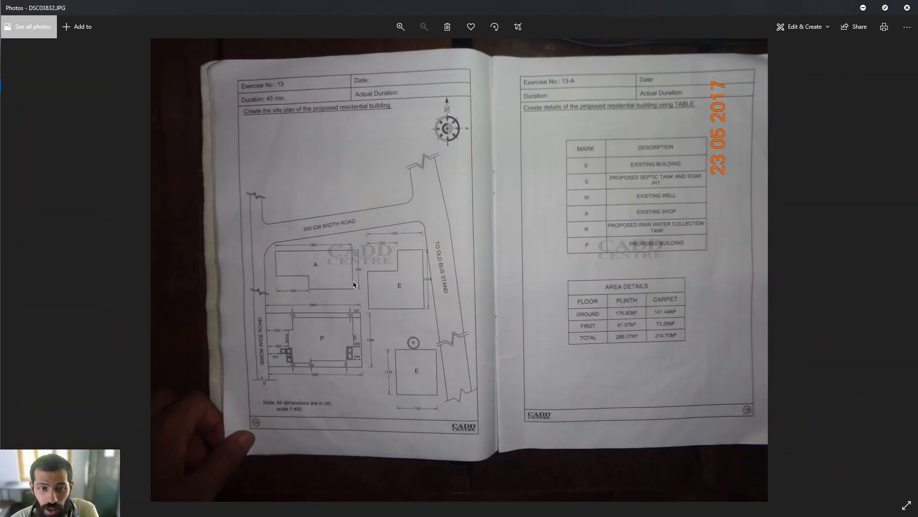
{"action": "scroll", "coordinate": [527, 282], "scroll_direction": "down", "scroll_amount": 2}
{"action": "scroll", "coordinate": [402, 244], "scroll_direction": "up", "scroll_amount": 5, "text": "ctrl"}
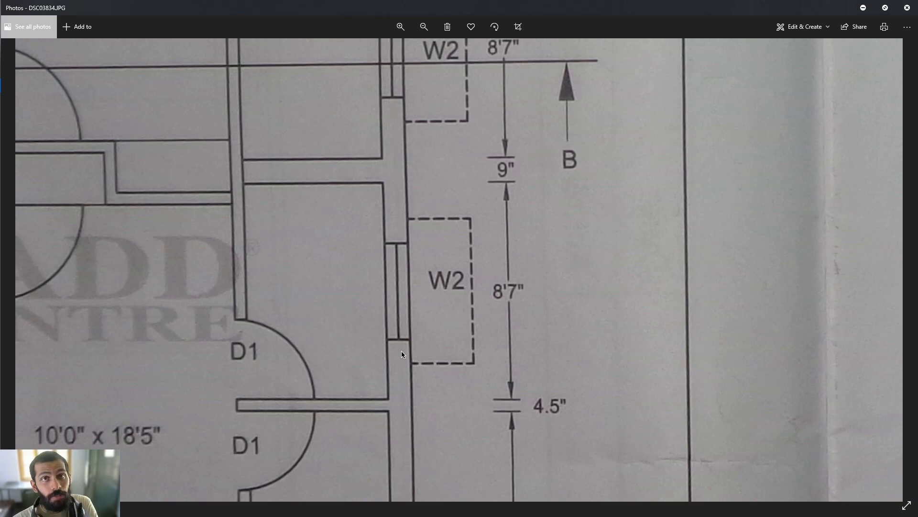
{"action": "scroll", "coordinate": [408, 344], "scroll_direction": "down", "scroll_amount": 4, "text": "ctrl"}
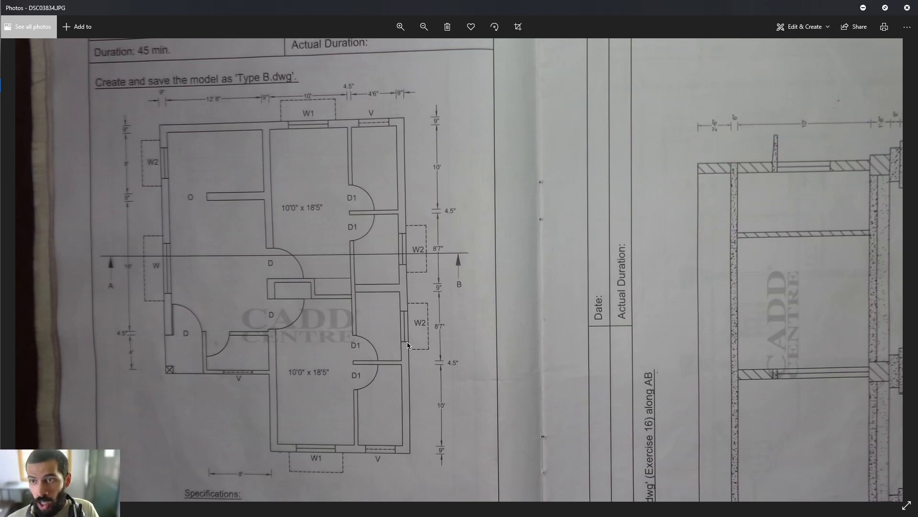
{"action": "scroll", "coordinate": [581, 272], "scroll_direction": "down", "scroll_amount": 3, "text": "ctrl"}
Return to the Type A floor plan photo, DSC03831.JPG
{"action": "key", "text": "alt+Tab"}
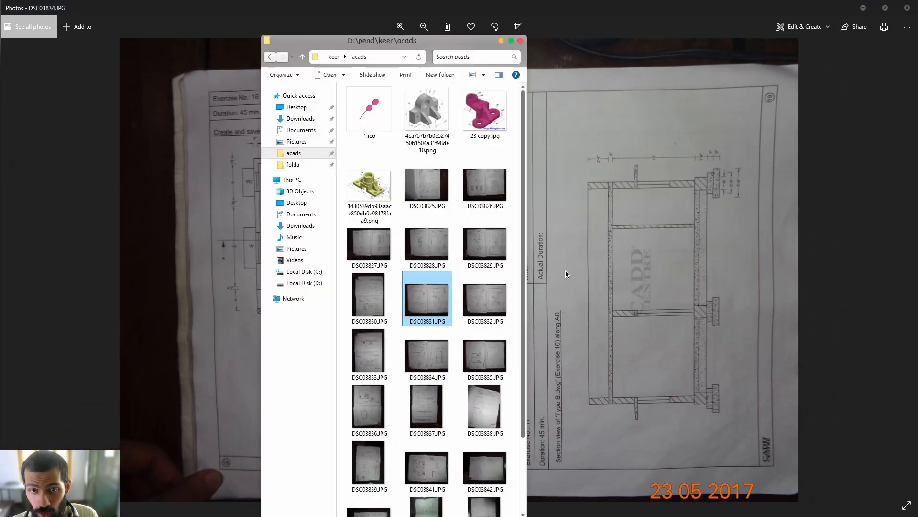
{"action": "left_click", "coordinate": [419, 274]}
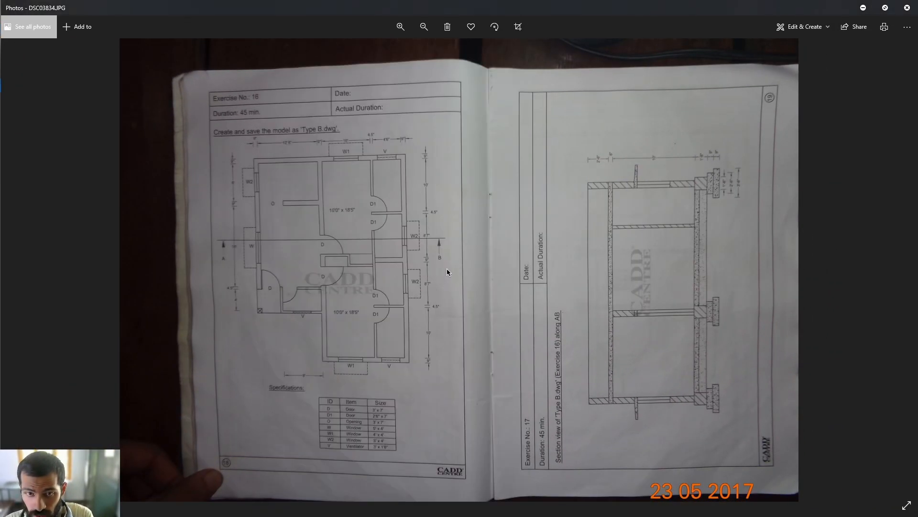
{"action": "key", "text": "Left"}
{"action": "key", "text": "Left"}
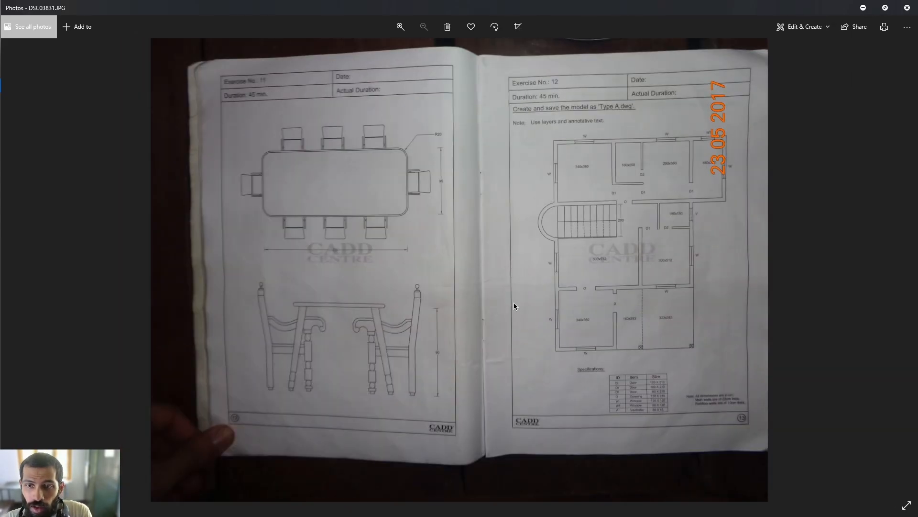
Examine the door D size in the Specifications table and its location in the Type A plan
{"action": "scroll", "coordinate": [732, 281], "scroll_direction": "up", "scroll_amount": 5}
{"action": "left_click_drag", "start_coordinate": [679, 323], "coordinate": [553, 62]}
{"action": "left_click_drag", "start_coordinate": [558, 332], "coordinate": [568, 191]}
{"action": "scroll", "coordinate": [508, 273], "scroll_direction": "up", "scroll_amount": 1}
{"action": "scroll", "coordinate": [507, 286], "scroll_direction": "up", "scroll_amount": 1}
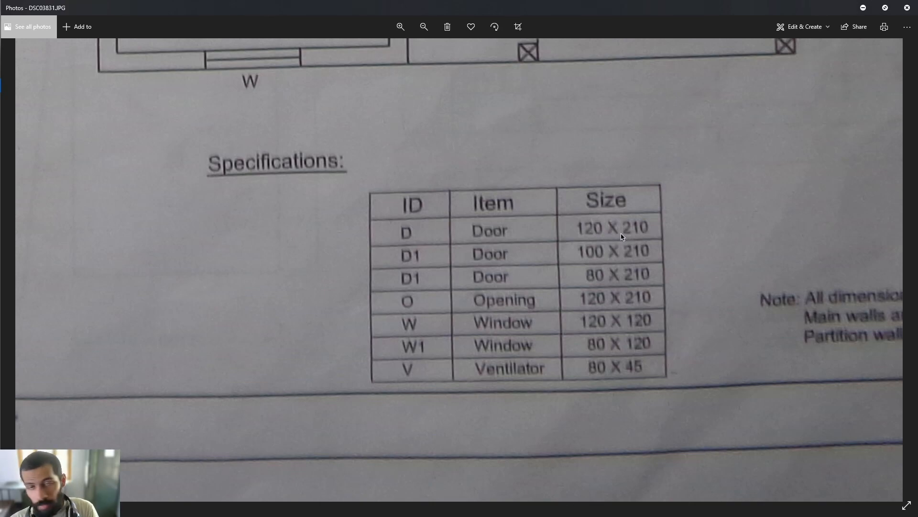
{"action": "scroll", "coordinate": [257, 299], "scroll_direction": "up", "scroll_amount": 5}
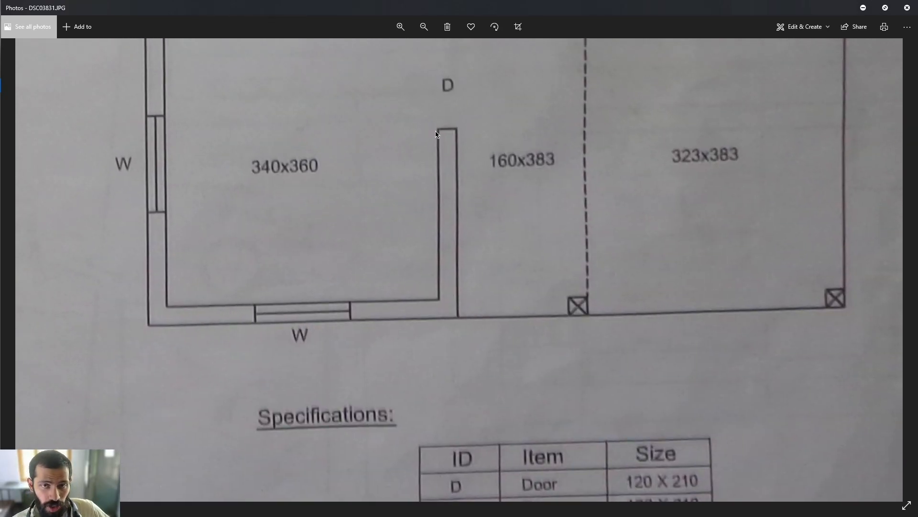
{"action": "scroll", "coordinate": [435, 135], "scroll_direction": "up", "scroll_amount": 4}
{"action": "scroll", "coordinate": [460, 278], "scroll_direction": "down", "scroll_amount": 8}
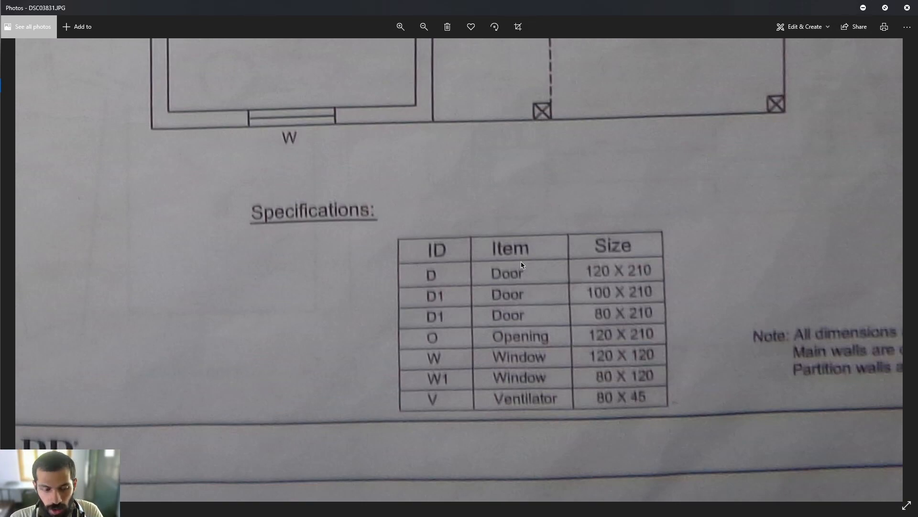
Capture the Specifications table from the photo and paste it as an image into the AutoCAD drawing
{"action": "key", "text": "super+shift+s"}
{"action": "left_click_drag", "start_coordinate": [381, 217], "coordinate": [697, 448]}
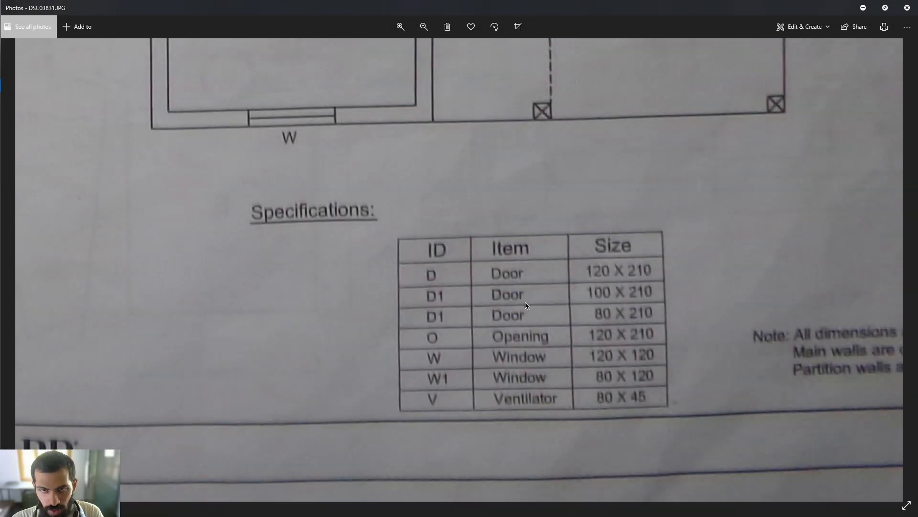
{"action": "key", "text": "alt+Tab"}
{"action": "key", "text": "Tab"}
{"action": "left_click", "coordinate": [508, 269]}
{"action": "left_click", "coordinate": [445, 334]}
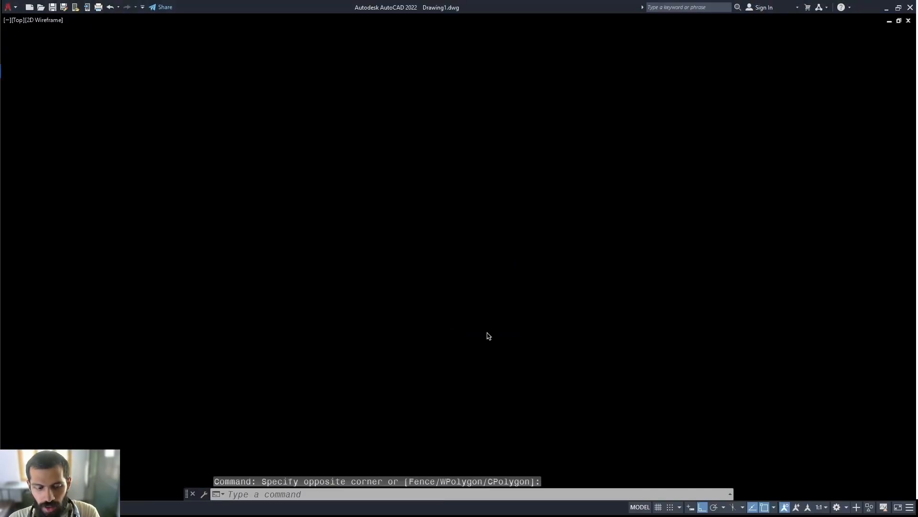
{"action": "key", "text": "ctrl+v"}
{"action": "left_click", "coordinate": [568, 377]}
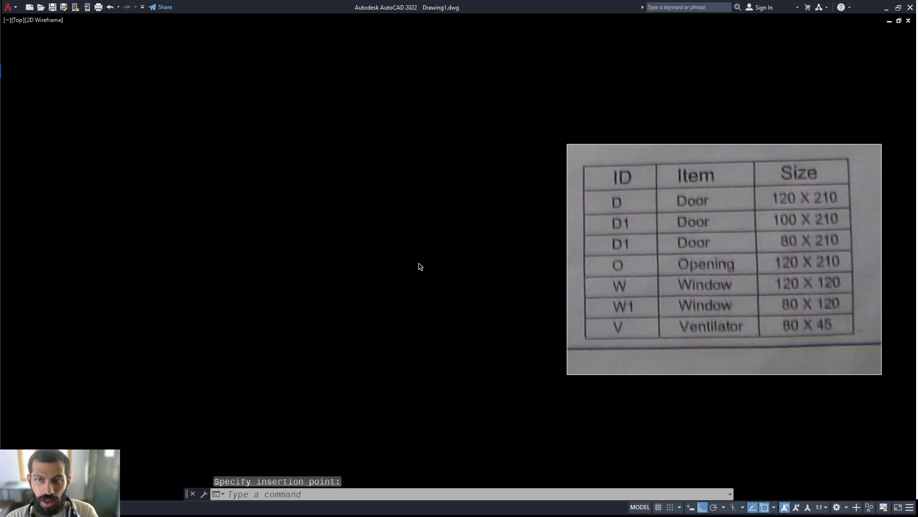
Draw a vertical line 23 units long downward in the empty area beside the pasted table
{"action": "left_click", "coordinate": [166, 217]}
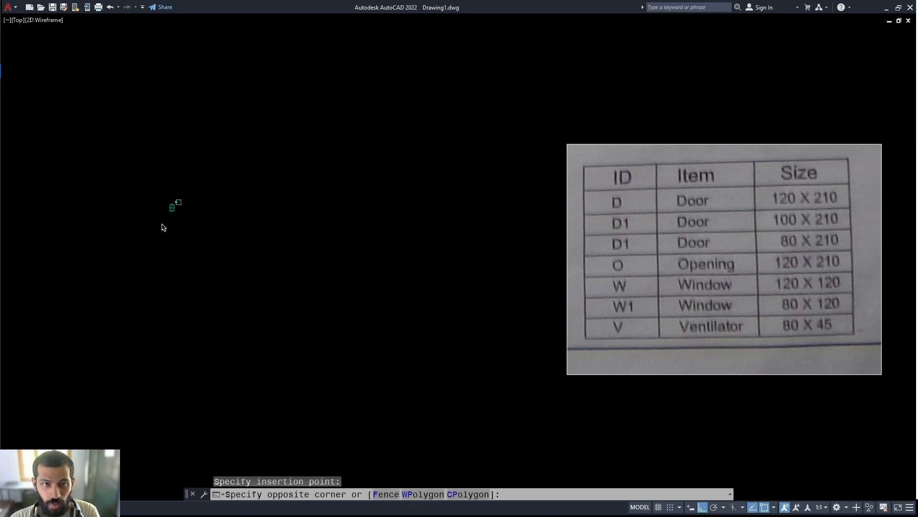
{"action": "left_click", "coordinate": [123, 280]}
{"action": "type", "text": "l"}
{"action": "key", "text": "Return"}
{"action": "left_click", "coordinate": [160, 194]}
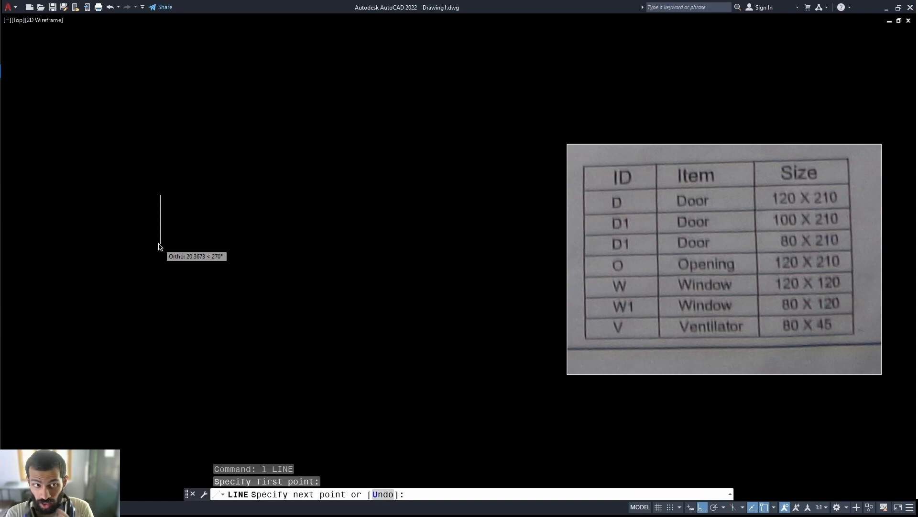
{"action": "type", "text": "23"}
{"action": "key", "text": "Return"}
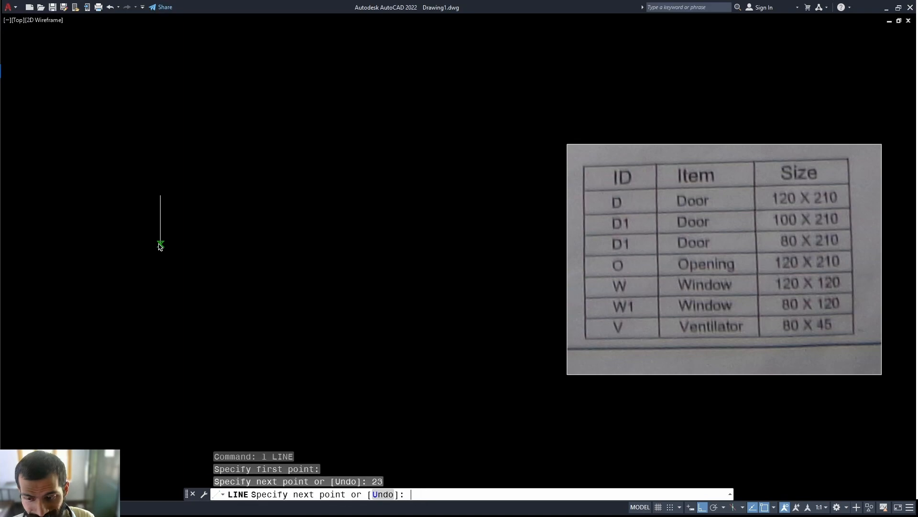
{"action": "key", "text": "Return"}
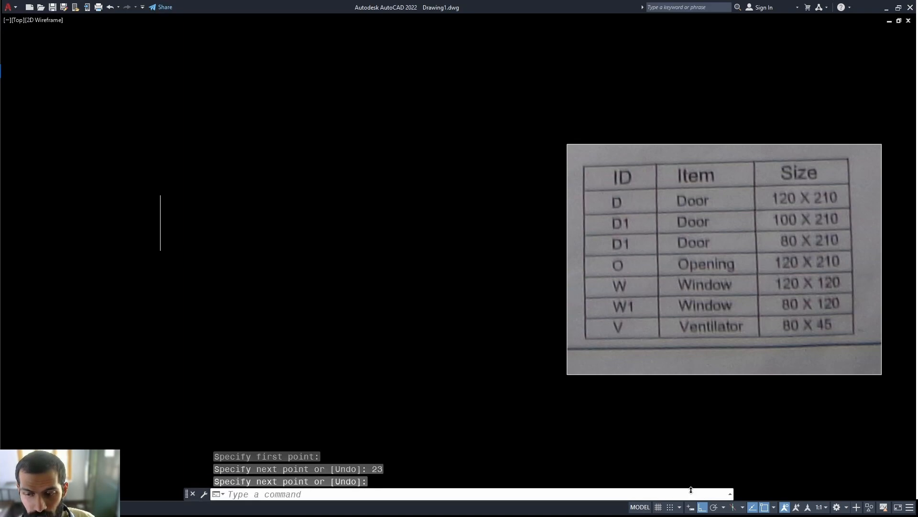
Turn on dynamic input and offset the vertical line 120 units toward the pasted table
{"action": "left_click", "coordinate": [691, 508]}
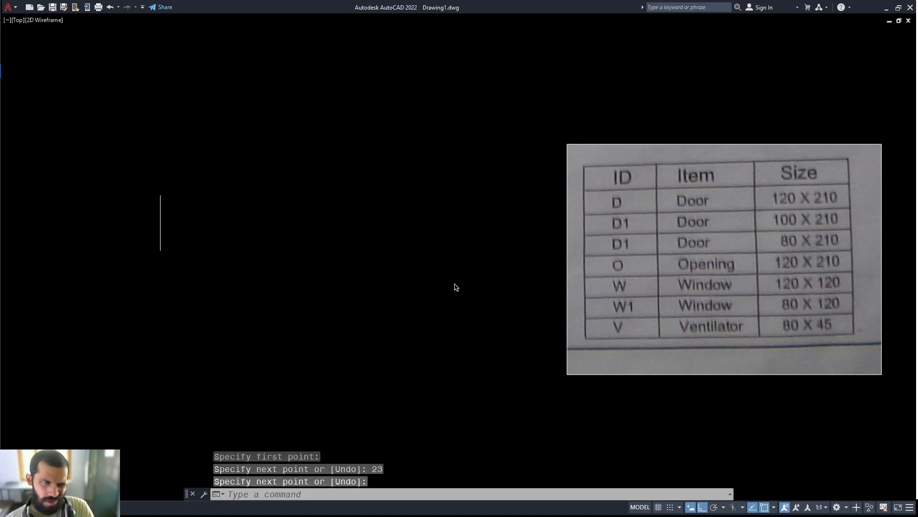
{"action": "mouse_move", "coordinate": [369, 263]}
{"action": "middle_mouse_down"}
{"action": "mouse_move", "coordinate": [377, 303]}
{"action": "mouse_move", "coordinate": [342, 268]}
{"action": "middle_mouse_up"}
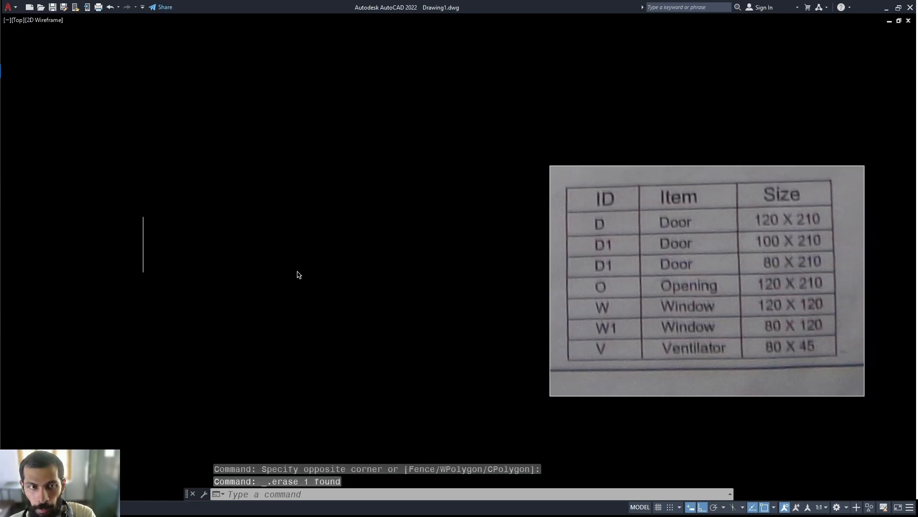
{"action": "type", "text": "o"}
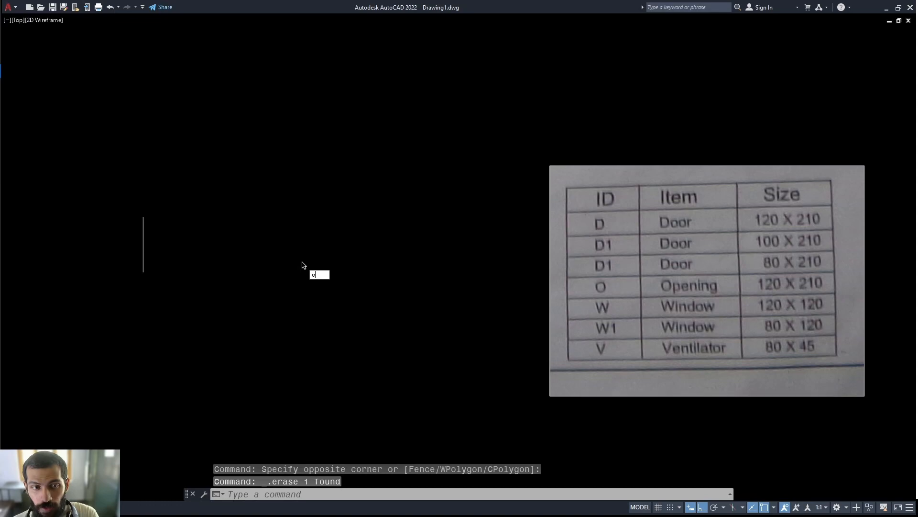
{"action": "key", "text": "Return"}
{"action": "type", "text": "12"}
{"action": "key", "text": "Return"}
{"action": "left_click", "coordinate": [143, 246]}
{"action": "left_click", "coordinate": [362, 265]}
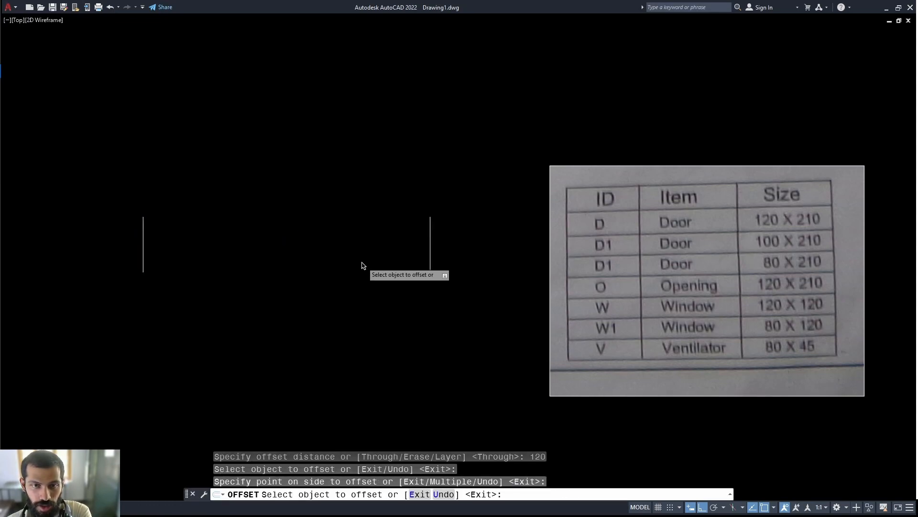
{"action": "scroll", "coordinate": [362, 265], "scroll_direction": "down", "scroll_amount": 3}
{"action": "key", "text": "Escape"}
Create a block named d from the two vertical lines, with its base point at the lower end of the line farther from the table
{"action": "left_click", "coordinate": [408, 206]}
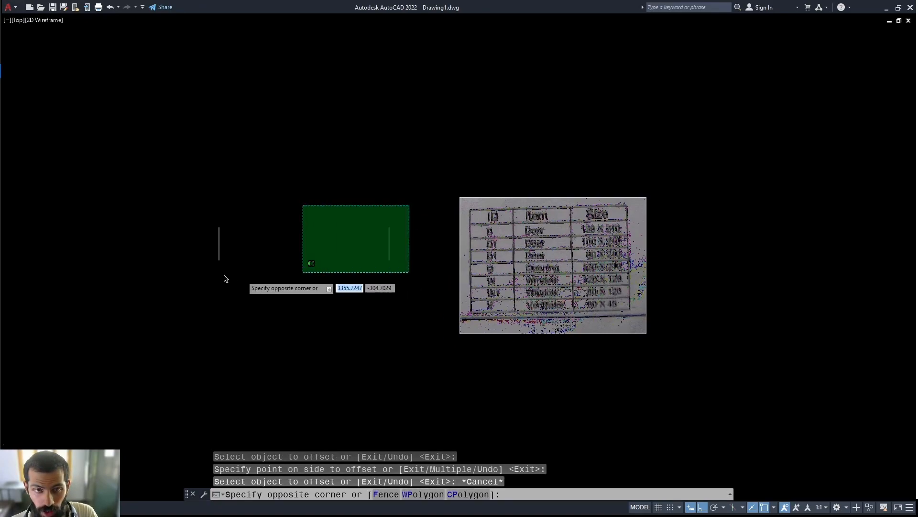
{"action": "left_click", "coordinate": [195, 280]}
{"action": "type", "text": "B"}
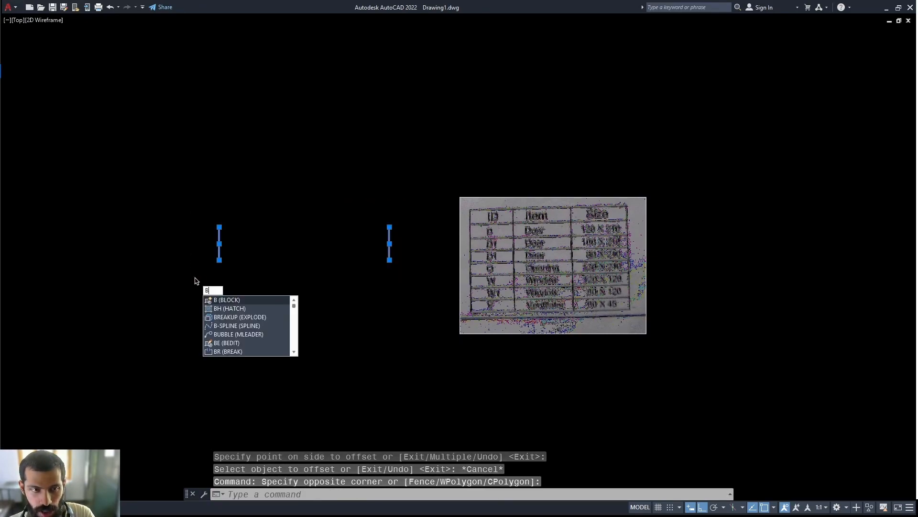
{"action": "key", "text": "Return"}
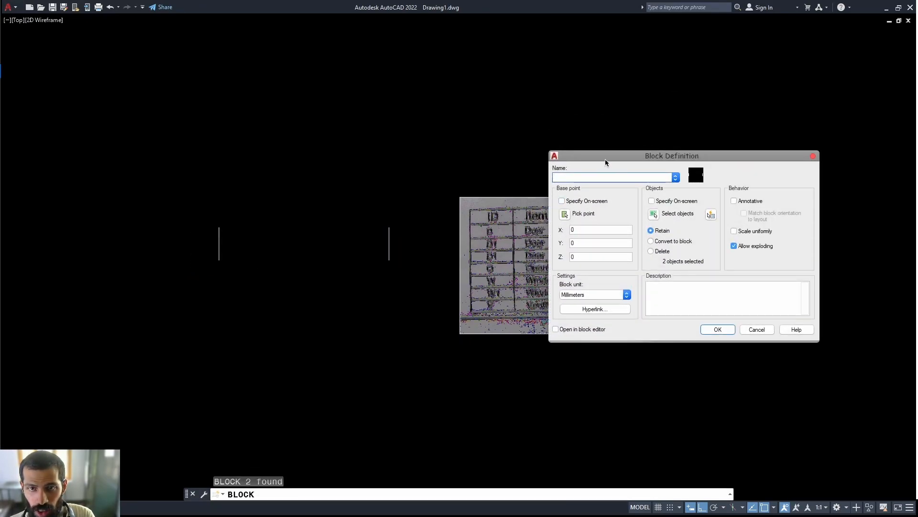
{"action": "left_click_drag", "start_coordinate": [606, 161], "coordinate": [605, 168]}
{"action": "type", "text": "d"}
{"action": "left_click", "coordinate": [564, 220]}
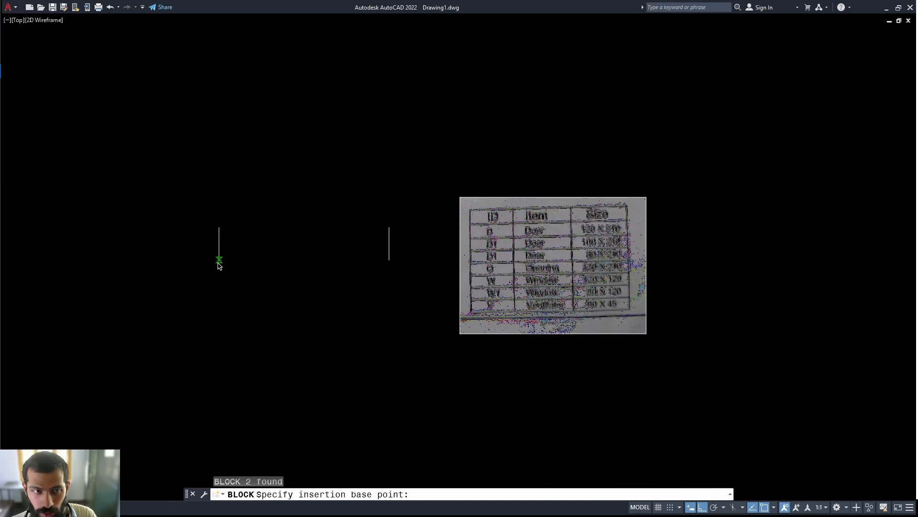
{"action": "left_click", "coordinate": [219, 264]}
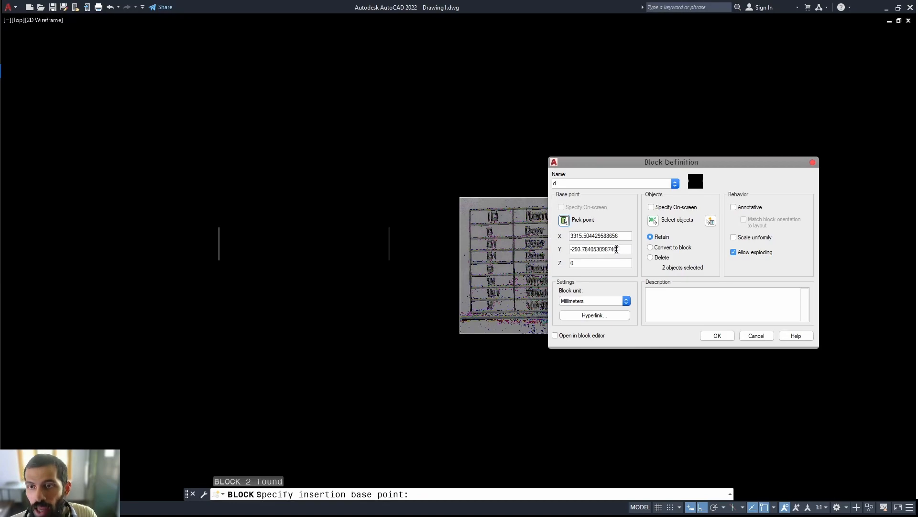
{"action": "left_click", "coordinate": [672, 245]}
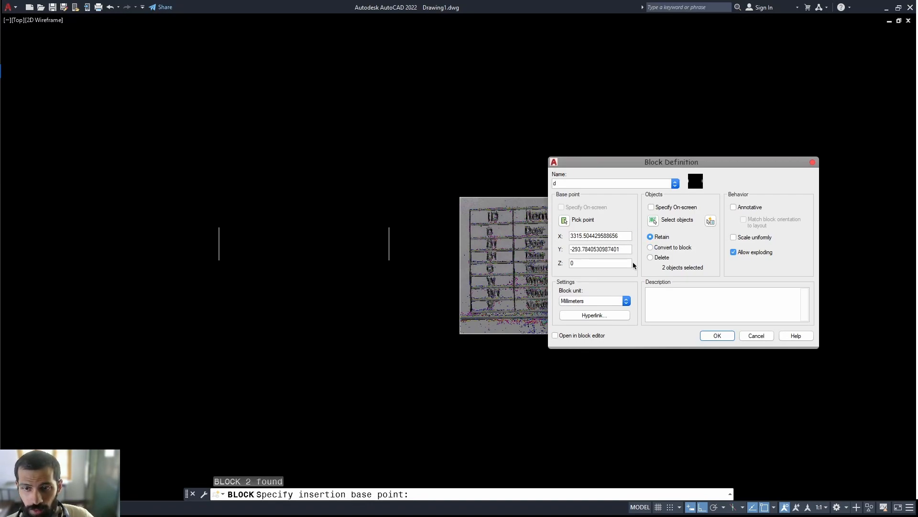
{"action": "left_click", "coordinate": [717, 335]}
Show the blocks of the current drawing and look over the door rows in the Specifications table
{"action": "middle_click_drag", "start_coordinate": [318, 271], "coordinate": [352, 277]}
{"action": "type", "text": "i"}
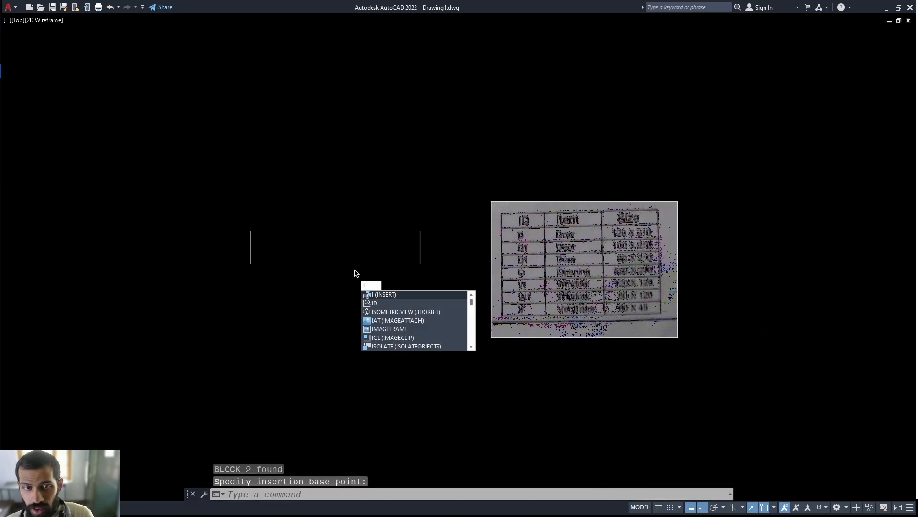
{"action": "key", "text": "Return"}
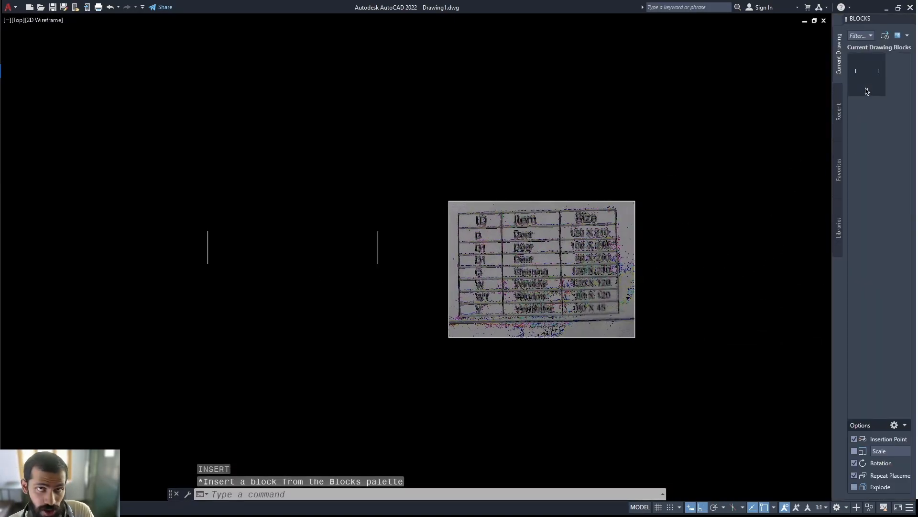
{"action": "left_click", "coordinate": [492, 250]}
{"action": "scroll", "coordinate": [497, 253], "scroll_direction": "up", "scroll_amount": 3}
{"action": "left_click", "coordinate": [495, 254]}
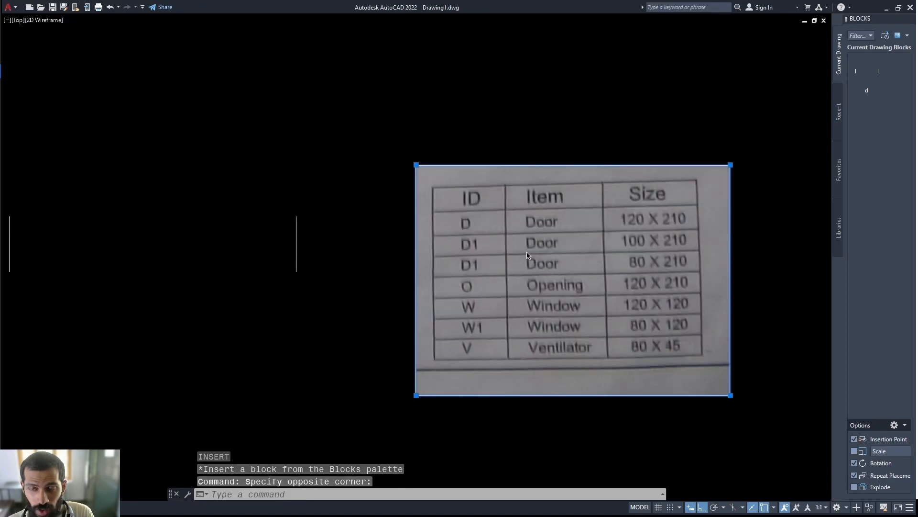
{"action": "key", "text": "Escape"}
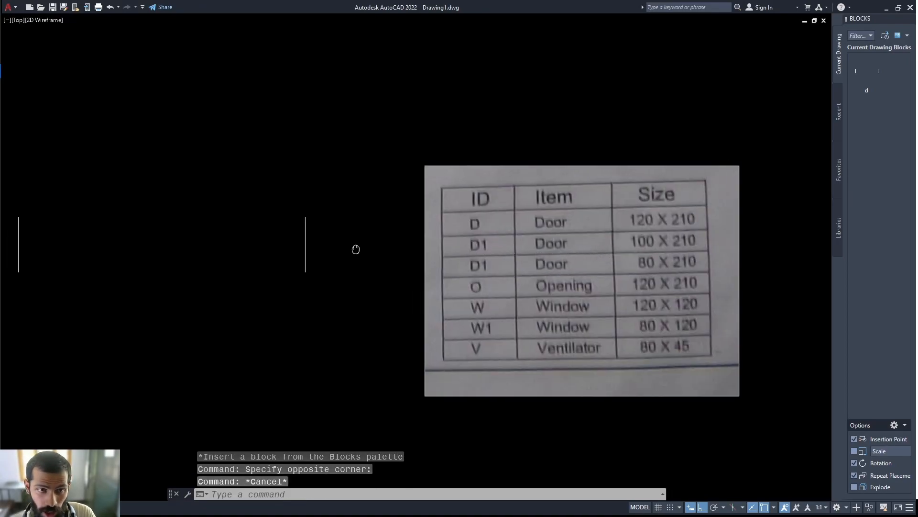
Measure the distance between the two vertical lines
{"action": "middle_click_drag", "start_coordinate": [354, 248], "coordinate": [413, 254]}
{"action": "type", "text": "mea"}
{"action": "key", "text": "Return"}
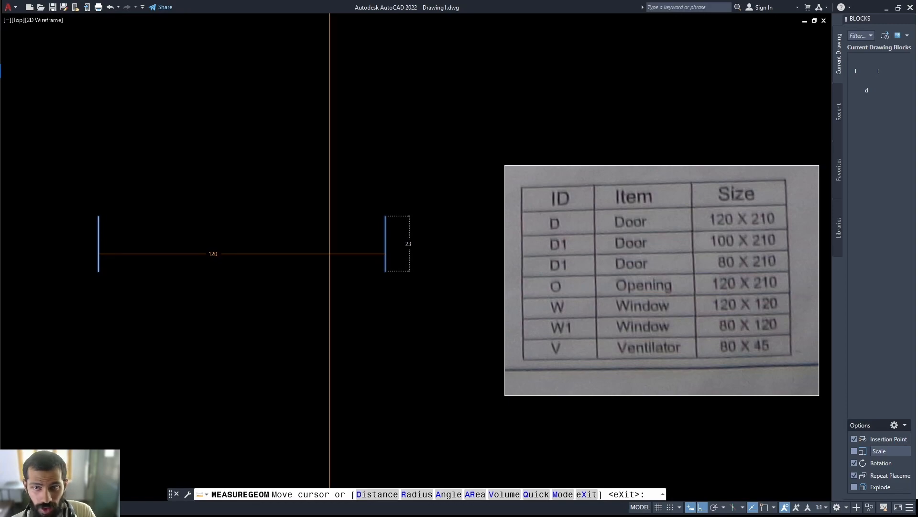
{"action": "key", "text": "Escape"}
Move the vertical line nearer the table 20 units toward the other line for the 100-wide door and measure the gap
{"action": "left_click", "coordinate": [438, 196]}
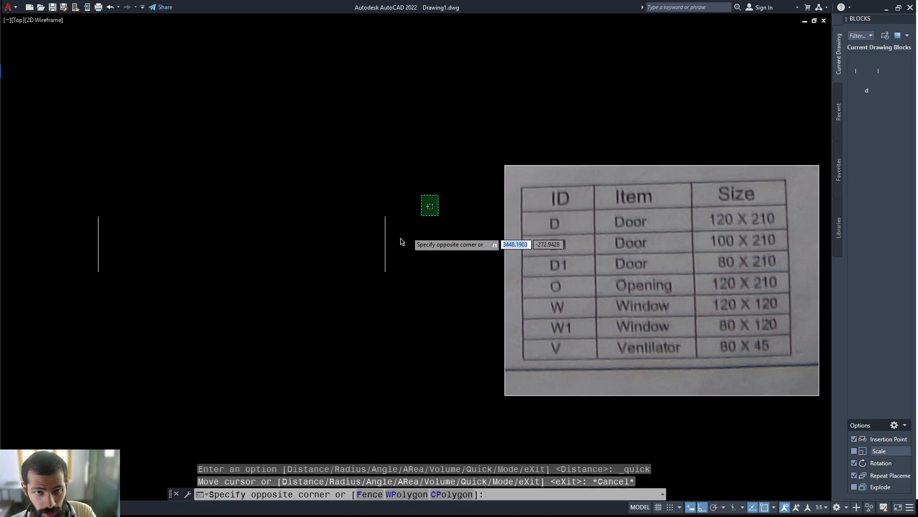
{"action": "left_click", "coordinate": [349, 305]}
{"action": "left_click", "coordinate": [386, 244]}
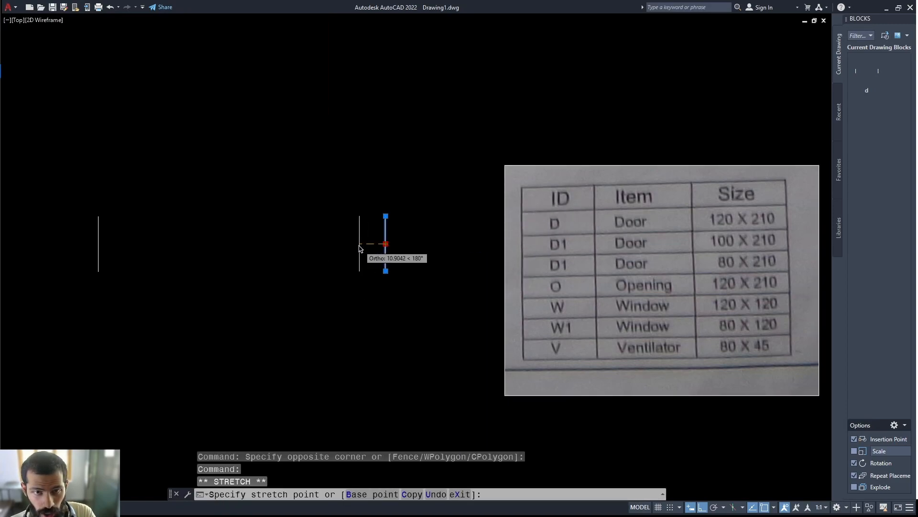
{"action": "type", "text": "20"}
{"action": "key", "text": "Return"}
{"action": "middle_click_drag", "start_coordinate": [282, 256], "coordinate": [298, 258]}
{"action": "key", "text": "Escape"}
{"action": "key", "text": "Escape"}
{"action": "key", "text": "space"}
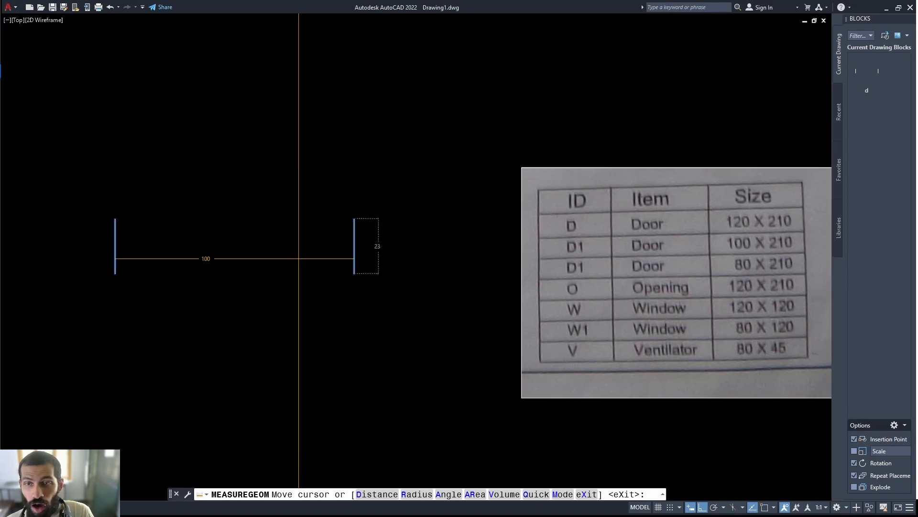
{"action": "key", "text": "Escape"}
Create a block named d1 from both lines, with its base point at the lower end of the left line
{"action": "left_click", "coordinate": [436, 187]}
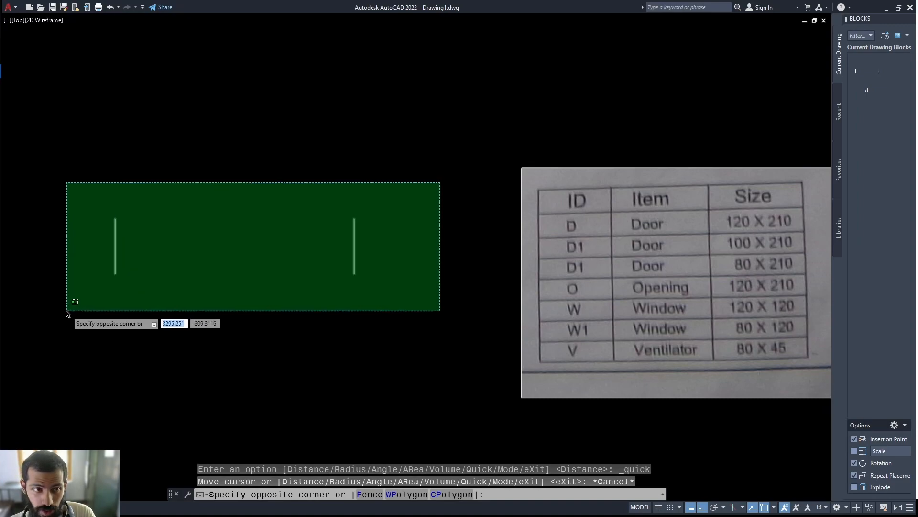
{"action": "left_click", "coordinate": [70, 300]}
{"action": "type", "text": "B"}
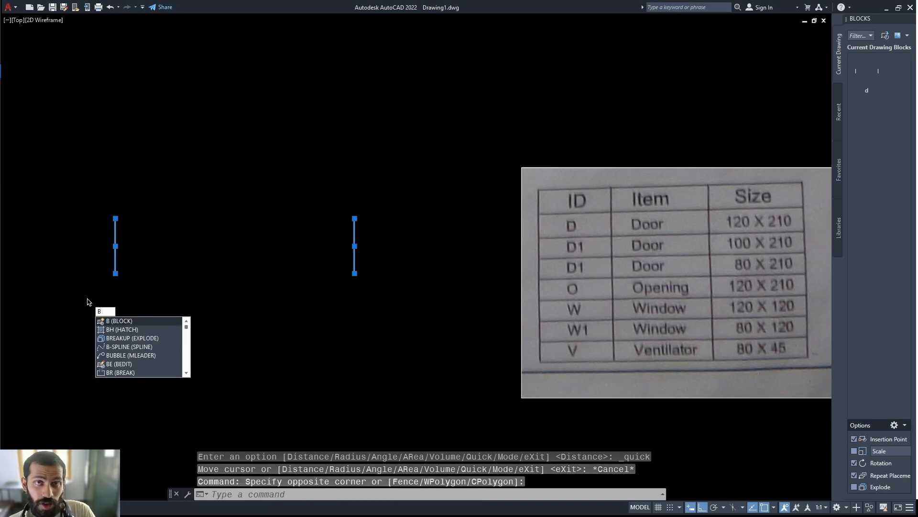
{"action": "key", "text": "Return"}
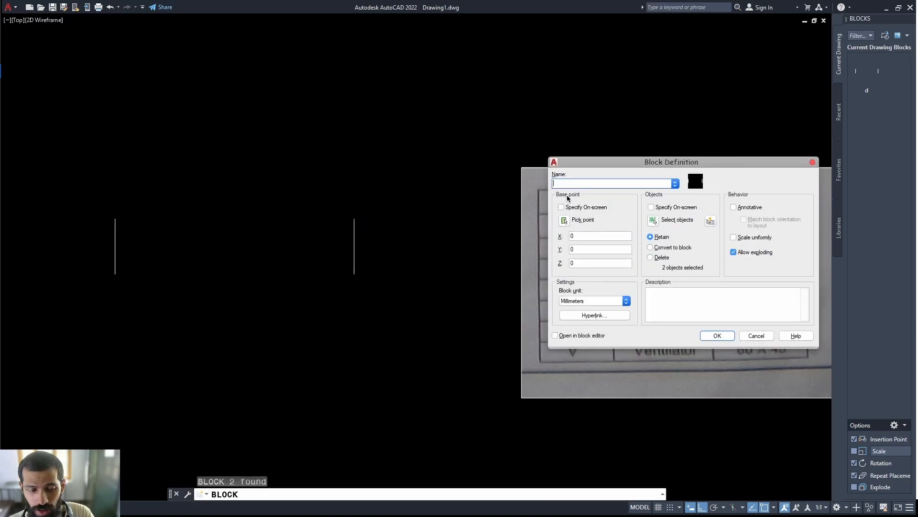
{"action": "left_click", "coordinate": [565, 220]}
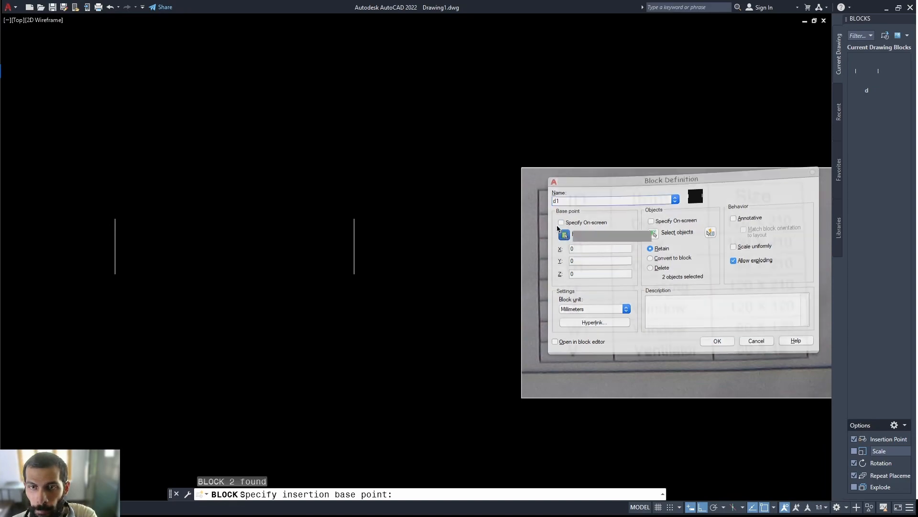
{"action": "left_click", "coordinate": [114, 282]}
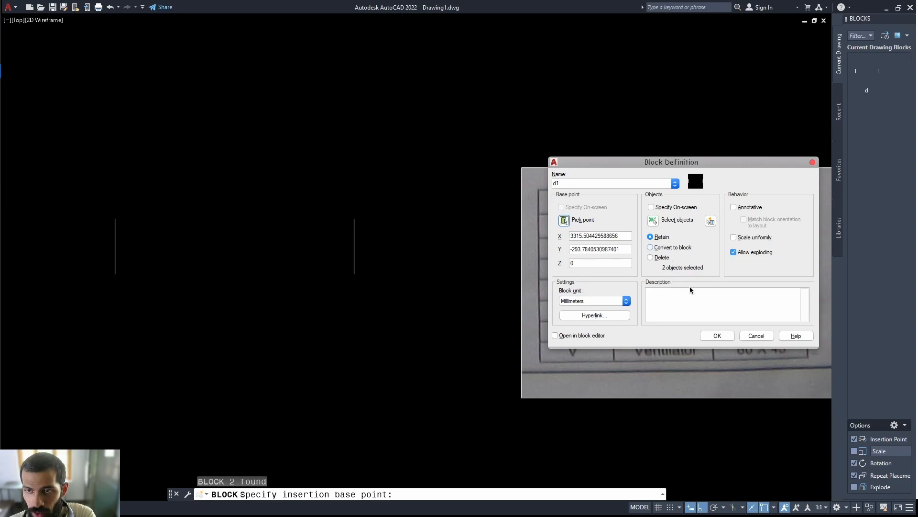
{"action": "left_click", "coordinate": [716, 336]}
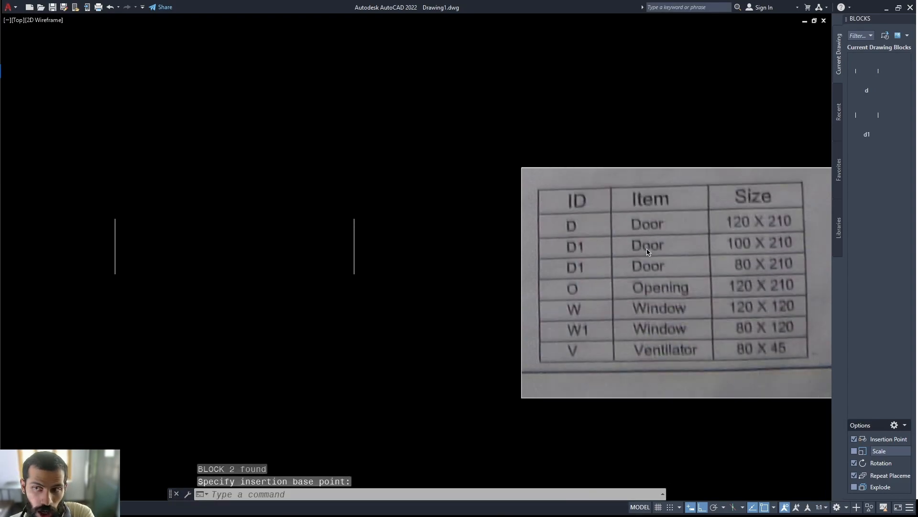
Move the right vertical line another 20 units toward the left one for the 80-wide door and check the spacing
{"action": "left_click", "coordinate": [411, 193]}
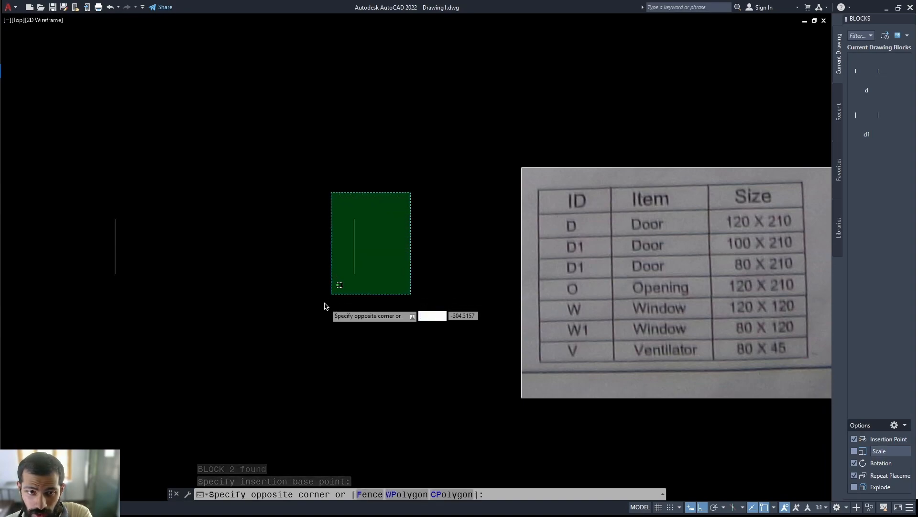
{"action": "left_click", "coordinate": [325, 306]}
{"action": "left_click", "coordinate": [354, 246]}
{"action": "type", "text": "20"}
{"action": "key", "text": "Return"}
{"action": "key", "text": "Escape"}
{"action": "key", "text": "Escape"}
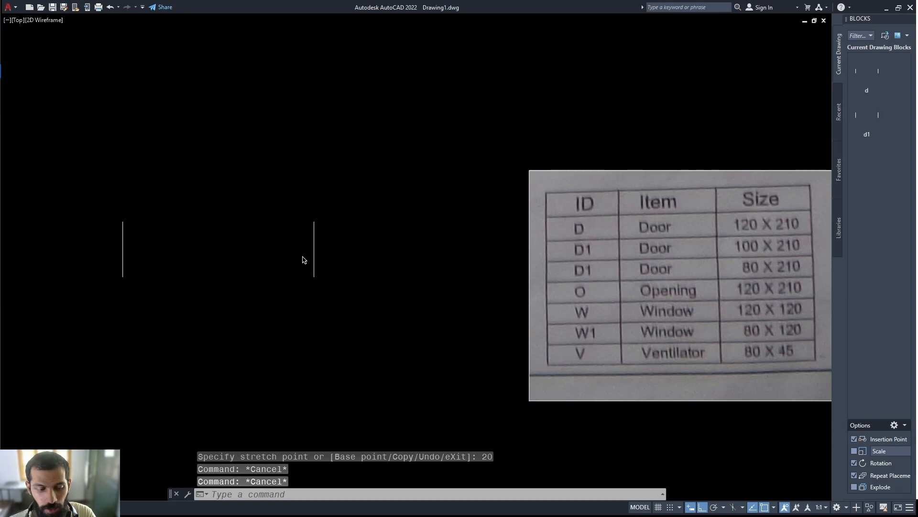
{"action": "type", "text": "mea"}
{"action": "key", "text": "Return"}
{"action": "key", "text": "Escape"}
Create a block named d2 from the two lines, with the lower end of the left line as base point
{"action": "left_click", "coordinate": [408, 195]}
{"action": "left_click", "coordinate": [95, 340]}
{"action": "type", "text": "b"}
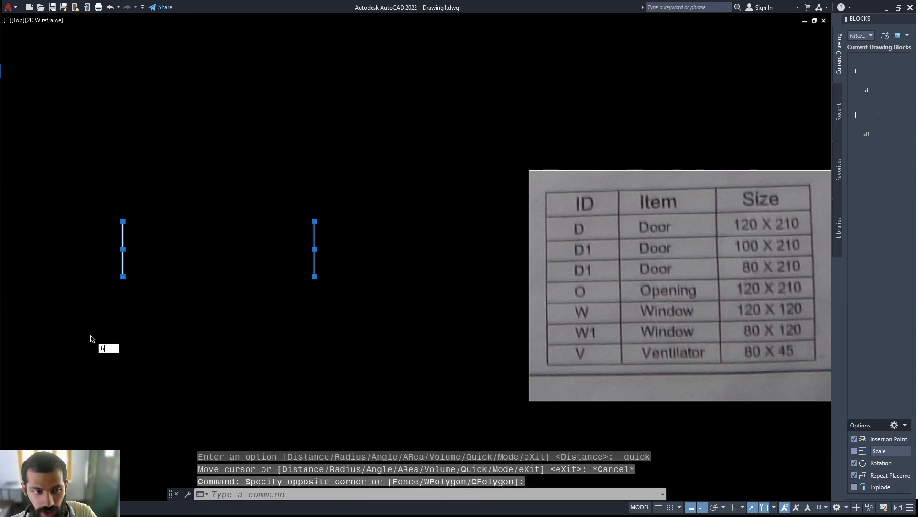
{"action": "key", "text": "Return"}
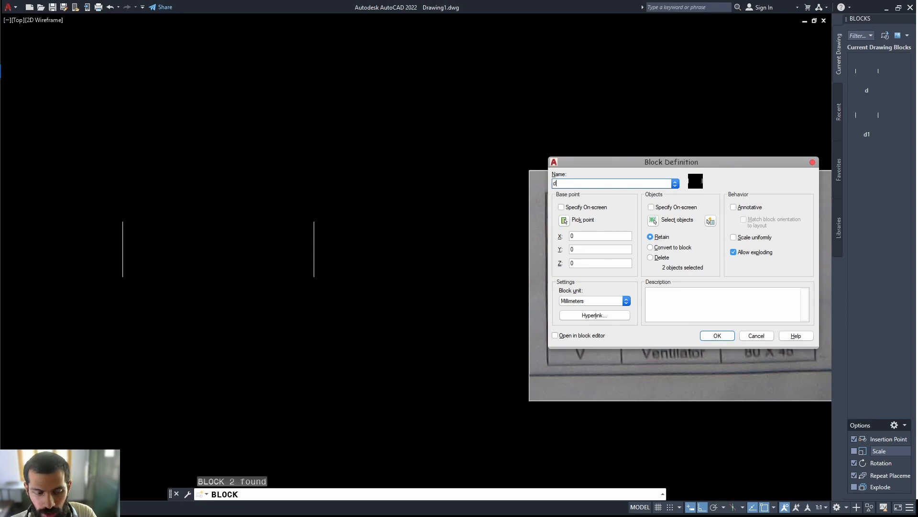
{"action": "left_click", "coordinate": [565, 220]}
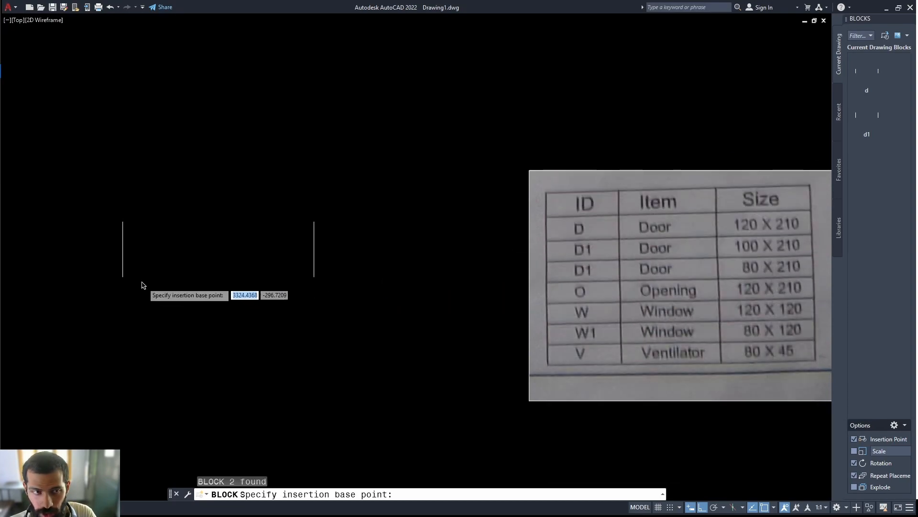
{"action": "left_click", "coordinate": [123, 276]}
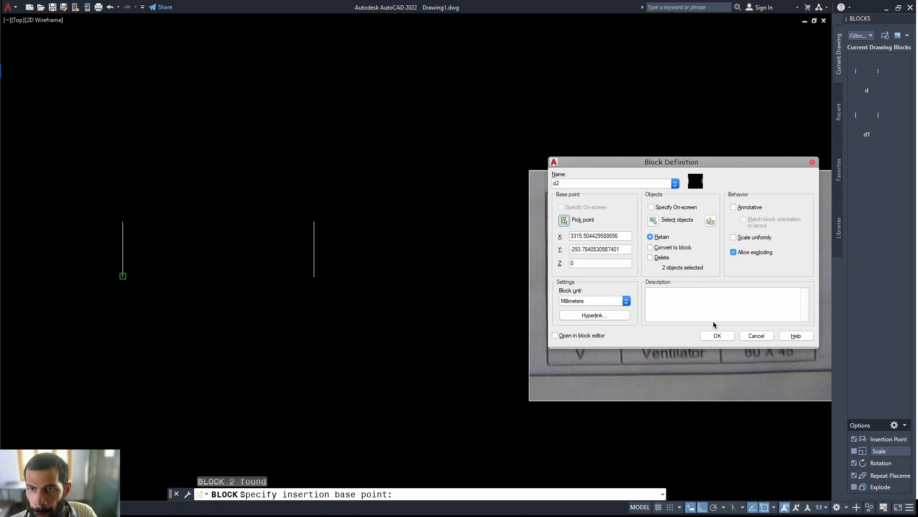
{"action": "left_click", "coordinate": [717, 336]}
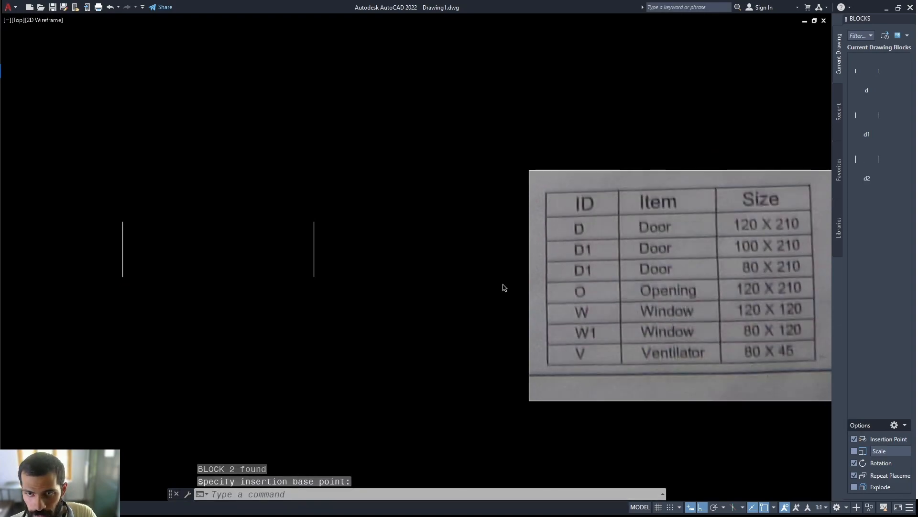
Check the door and opening rows in the Specifications table and shift the table image slightly farther from the two lines
{"action": "left_click", "coordinate": [567, 221]}
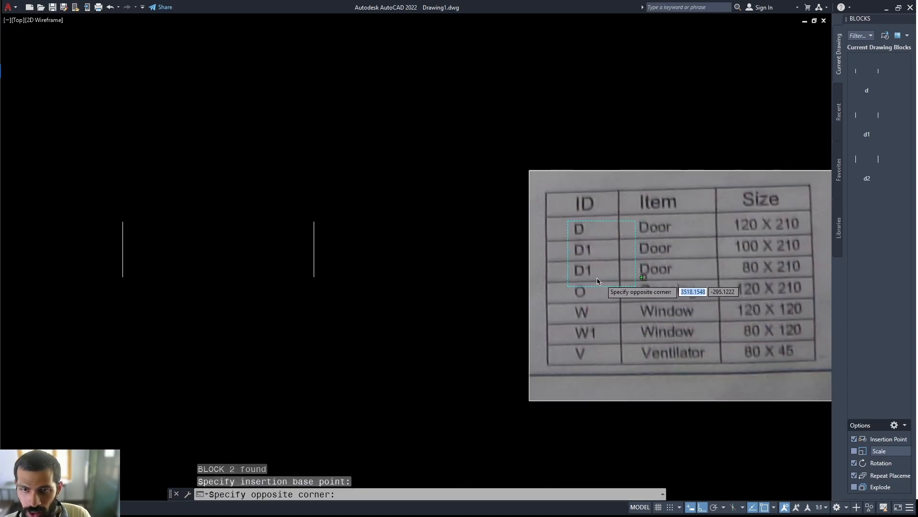
{"action": "key", "text": "Escape"}
{"action": "left_click", "coordinate": [604, 291]}
{"action": "left_click", "coordinate": [566, 287]}
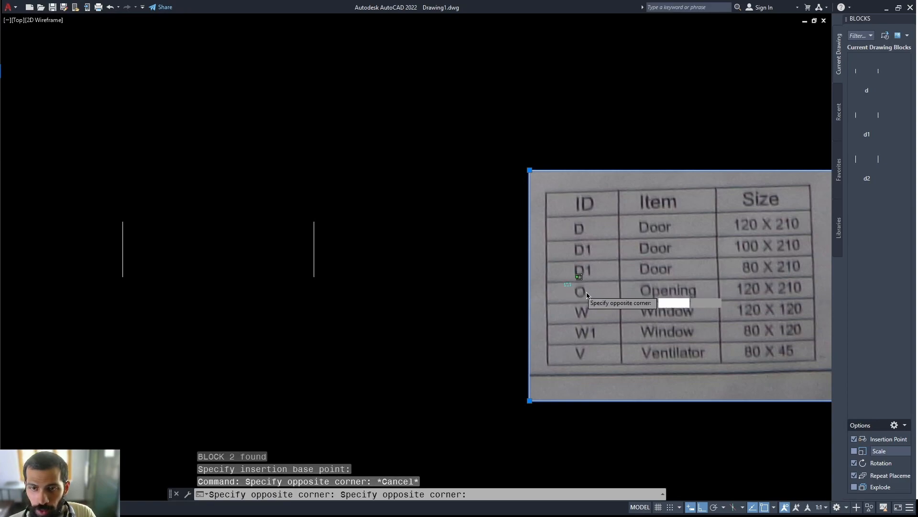
{"action": "key", "text": "Escape"}
{"action": "left_click_drag", "start_coordinate": [668, 277], "coordinate": [732, 287]}
{"action": "middle_click_drag", "start_coordinate": [715, 290], "coordinate": [582, 290]}
{"action": "key", "text": "Escape"}
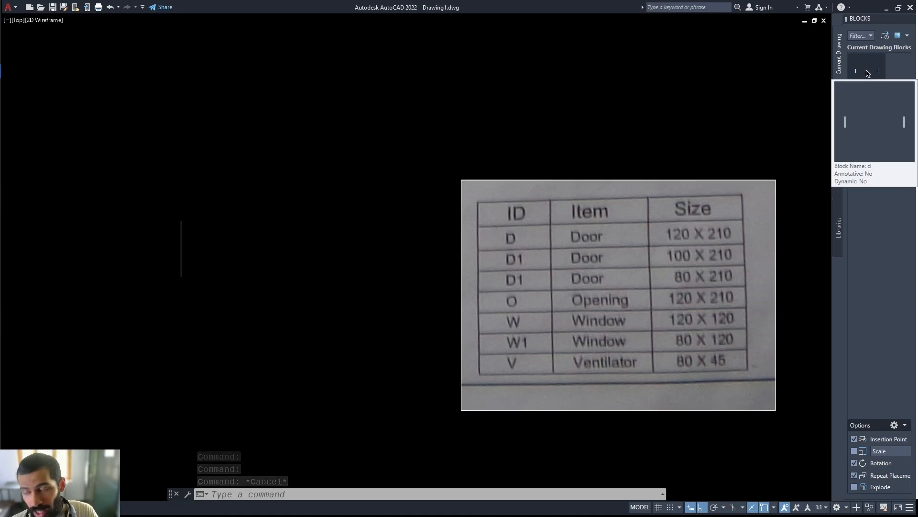
Rename the block d as "d and o" so it serves both the door and the opening
{"action": "middle_click_drag", "start_coordinate": [401, 221], "coordinate": [421, 216]}
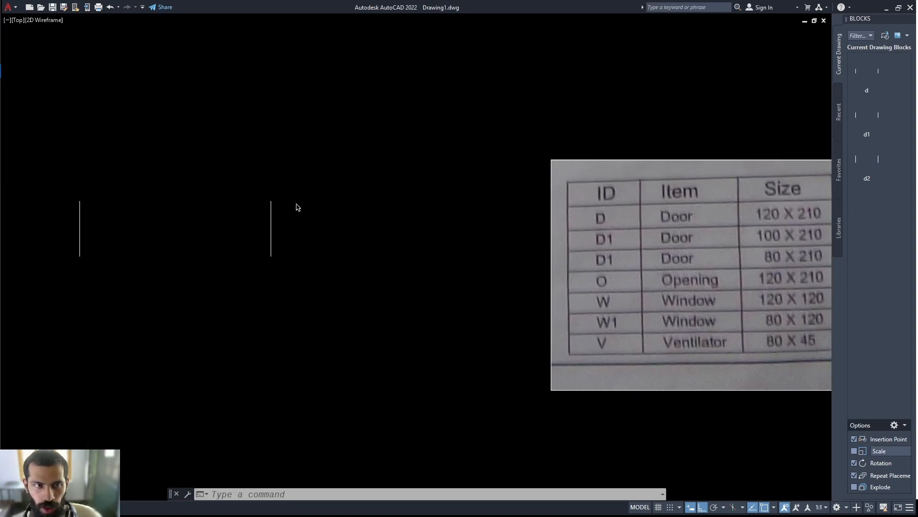
{"action": "type", "text": "re"}
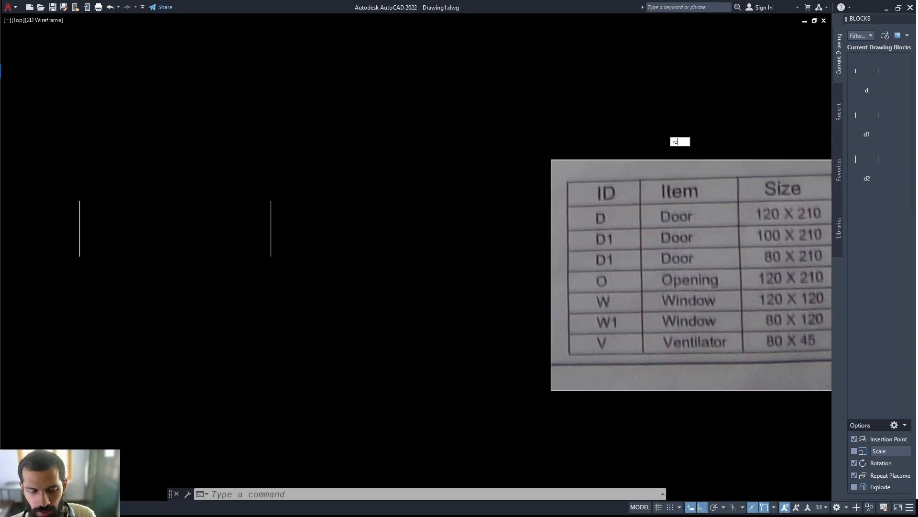
{"action": "type", "text": "n"}
{"action": "key", "text": "Return"}
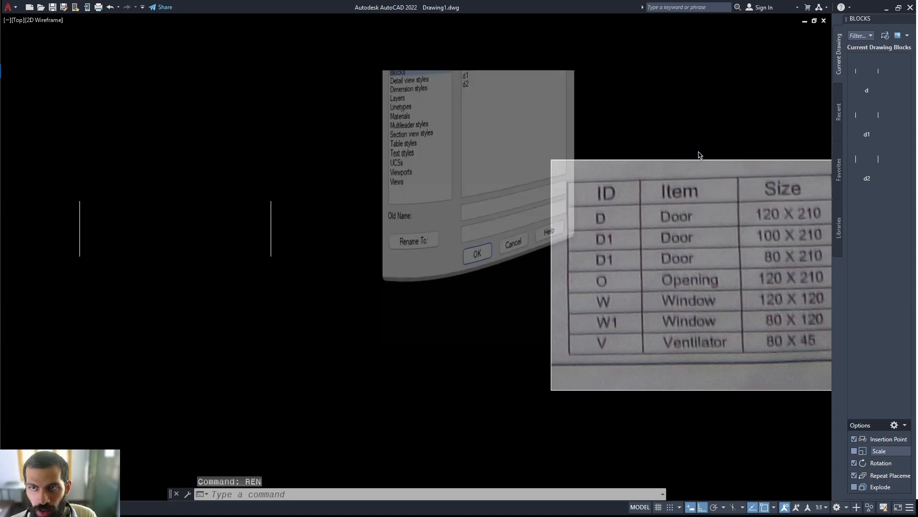
{"action": "left_click", "coordinate": [470, 209]}
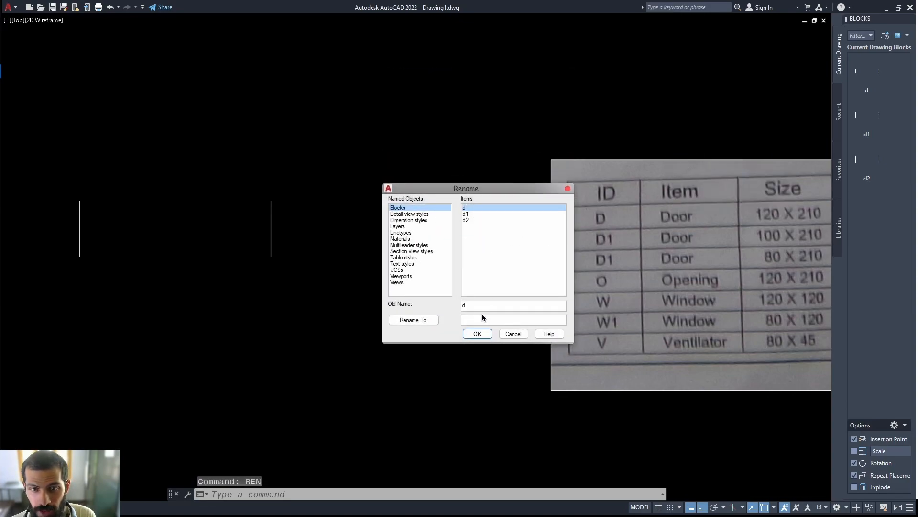
{"action": "type", "text": "d a"}
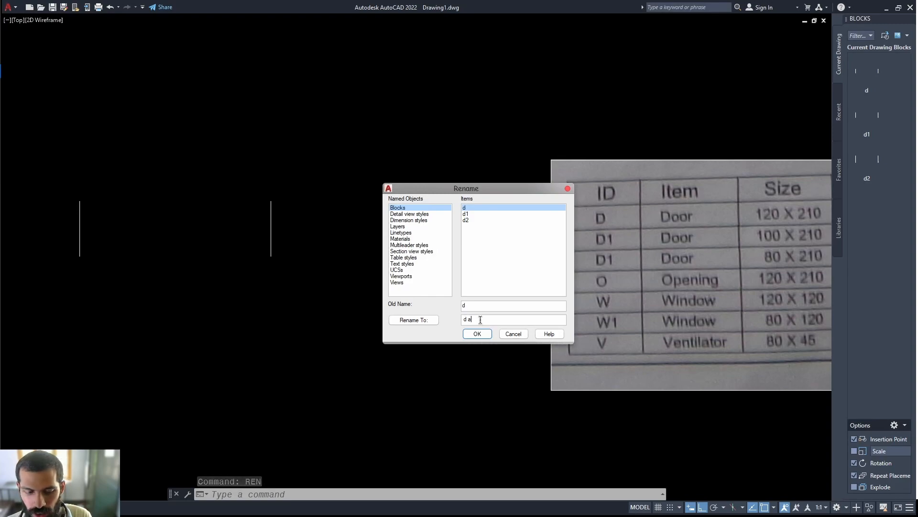
{"action": "type", "text": "nd o"}
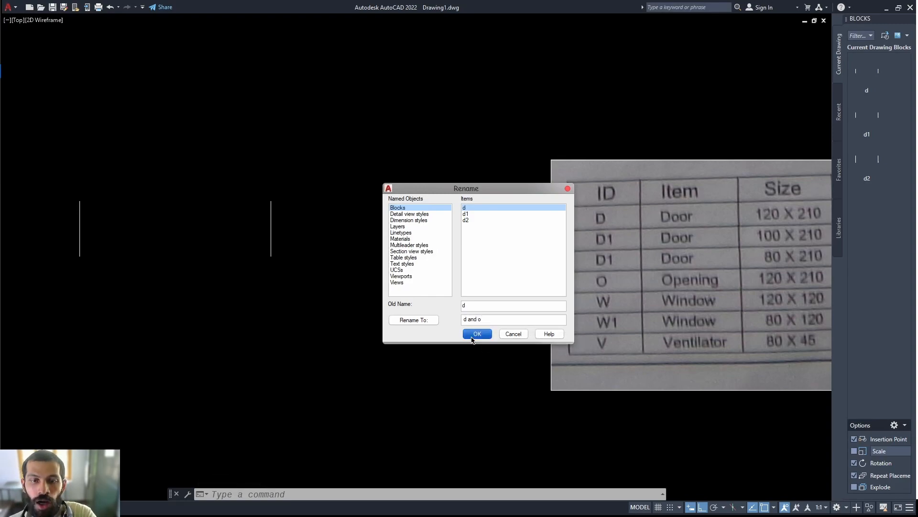
{"action": "left_click", "coordinate": [473, 334]}
Insert the "d and o" block below the existing two vertical lines and explode it into separate lines
{"action": "middle_click_drag", "start_coordinate": [735, 298], "coordinate": [673, 282]}
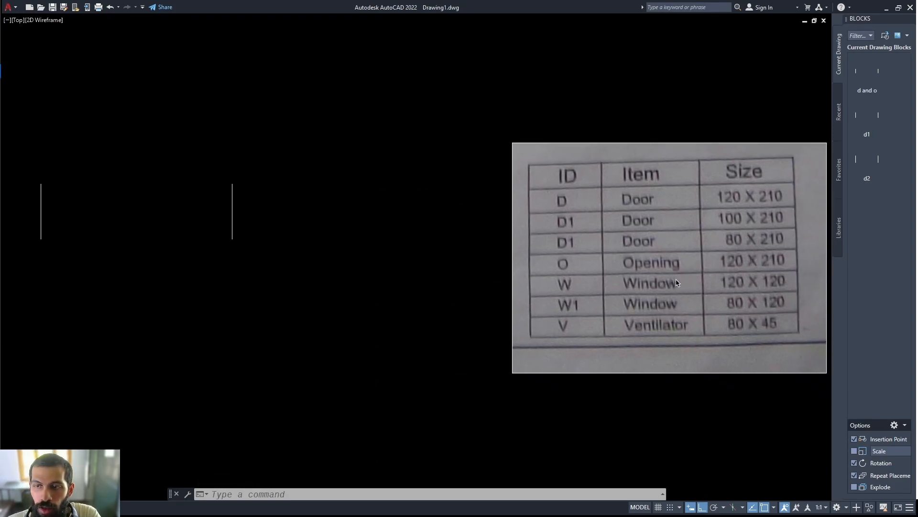
{"action": "middle_click_drag", "start_coordinate": [752, 315], "coordinate": [769, 319]}
{"action": "left_click", "coordinate": [866, 74]}
{"action": "left_click_drag", "start_coordinate": [667, 192], "coordinate": [114, 389]}
{"action": "left_click", "coordinate": [148, 353]}
{"action": "left_click", "coordinate": [91, 386]}
{"action": "type", "text": "x"}
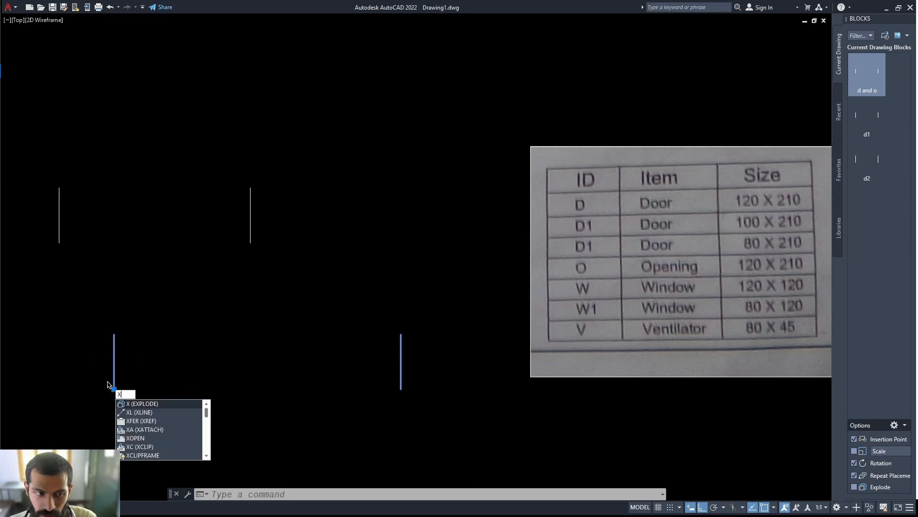
{"action": "key", "text": "Return"}
{"action": "left_click", "coordinate": [137, 364]}
{"action": "left_click", "coordinate": [110, 383]}
{"action": "key", "text": "Escape"}
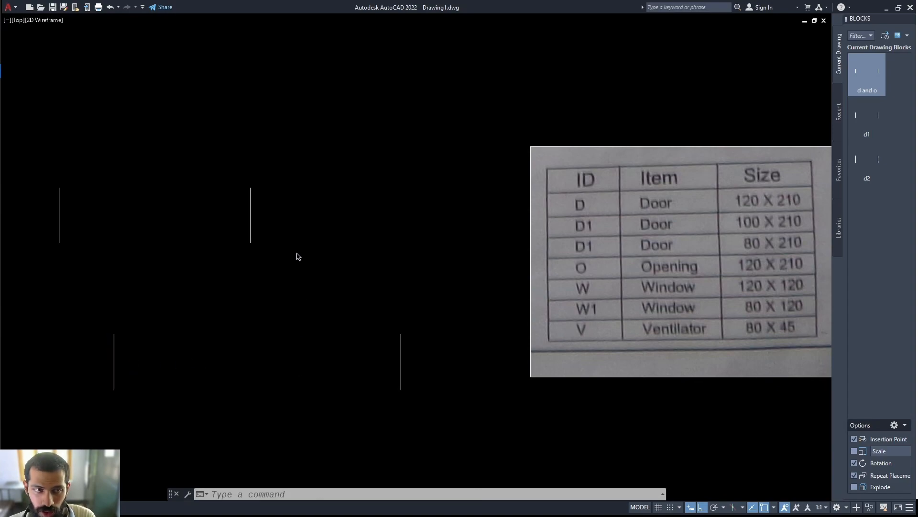
{"action": "type", "text": "b"}
{"action": "key", "text": "Return"}
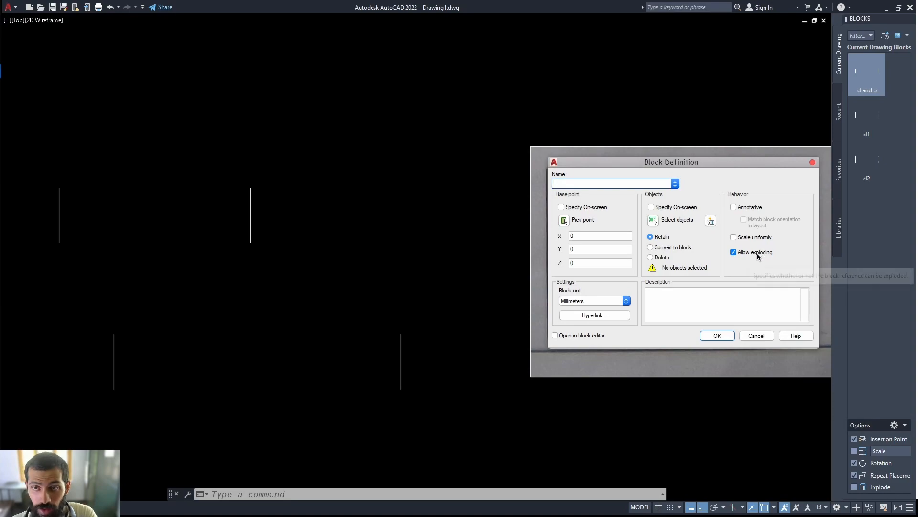
{"action": "left_click", "coordinate": [756, 337]}
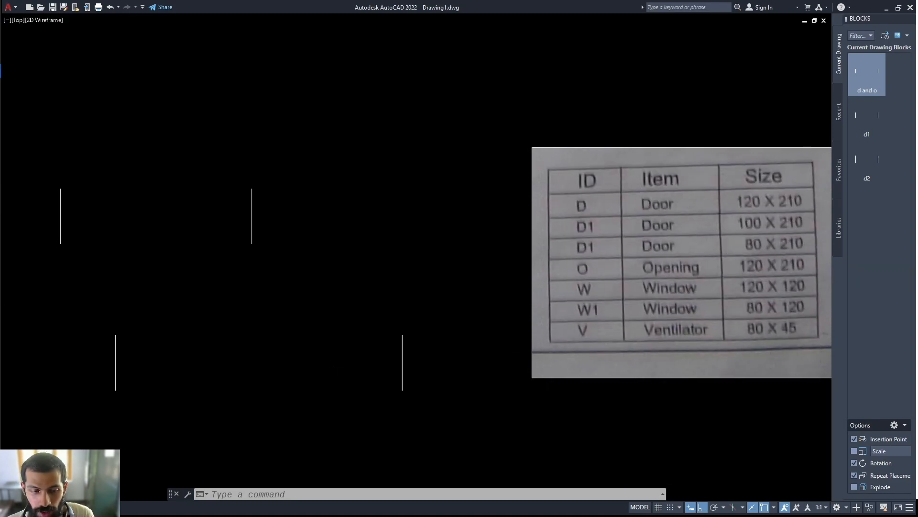
Measure the spacing between the two exploded vertical lines
{"action": "type", "text": "mea"}
{"action": "key", "text": "Return"}
{"action": "key", "text": "Escape"}
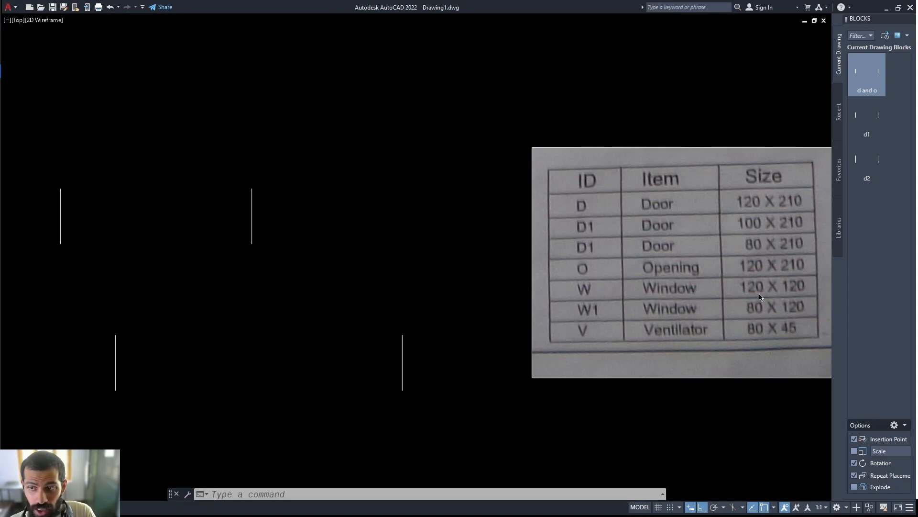
Draw a horizontal line joining the midpoints of the two exploded vertical lines
{"action": "type", "text": "l"}
{"action": "key", "text": "Return"}
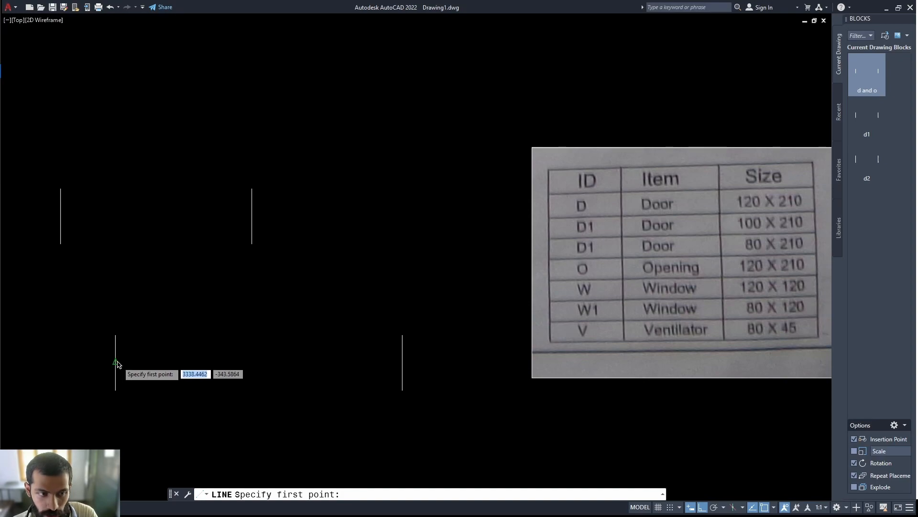
{"action": "left_click", "coordinate": [115, 363]}
{"action": "left_click", "coordinate": [404, 363]}
{"action": "key", "text": "Return"}
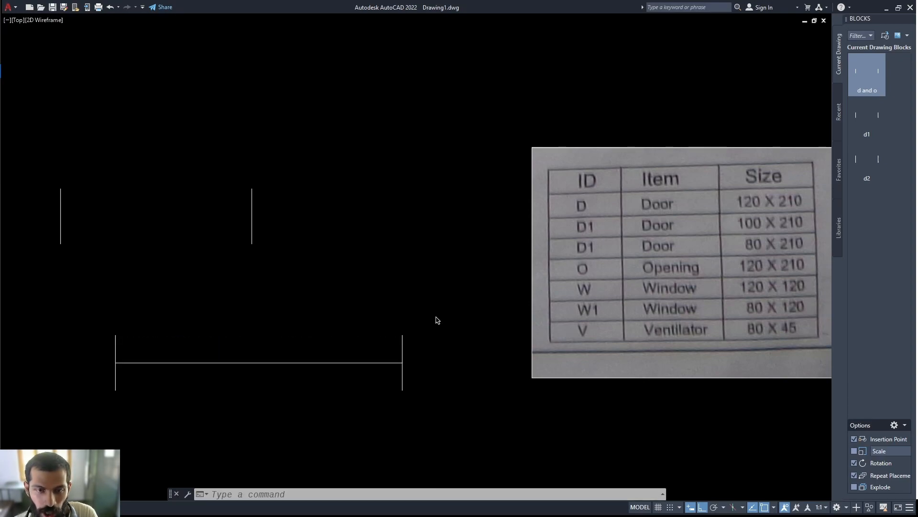
Create a block named w1 from the 120-wide window's three lines, with its base point centred between the vertical lines' lower ends
{"action": "left_click", "coordinate": [437, 317]}
{"action": "left_click", "coordinate": [86, 428]}
{"action": "type", "text": "b"}
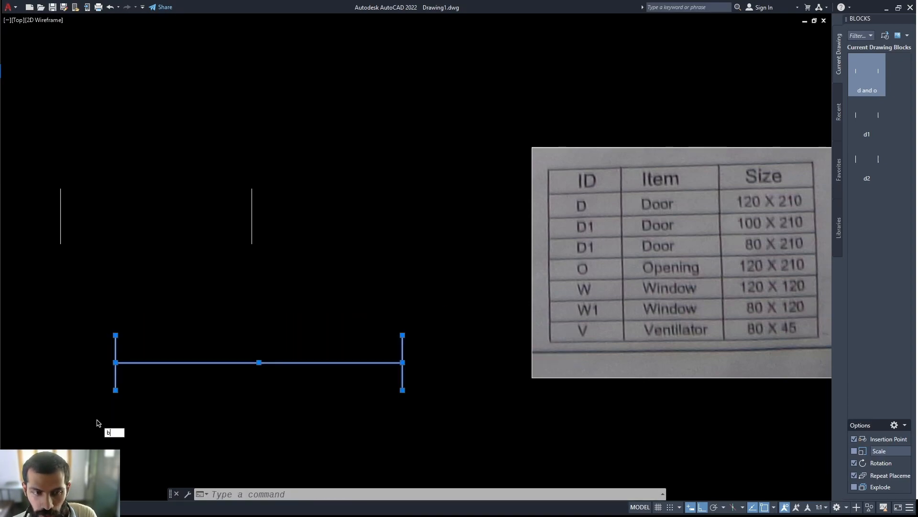
{"action": "key", "text": "Return"}
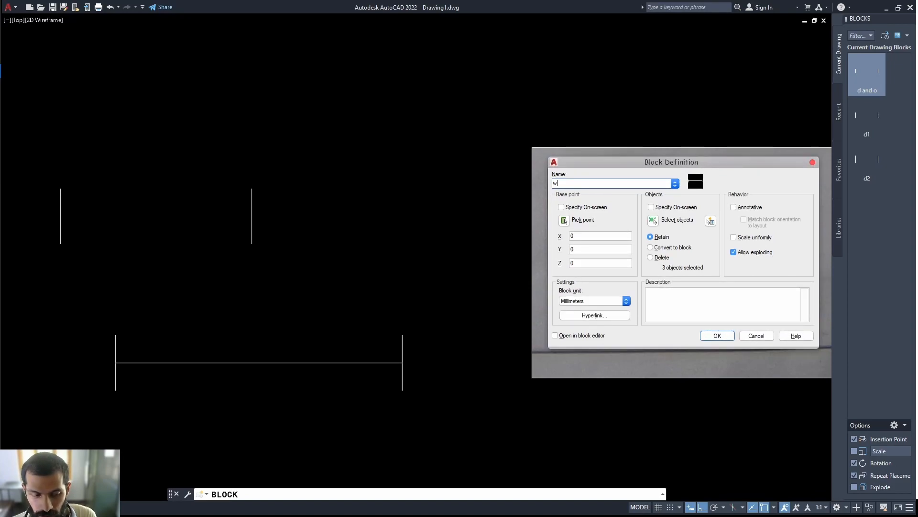
{"action": "left_click", "coordinate": [564, 220]}
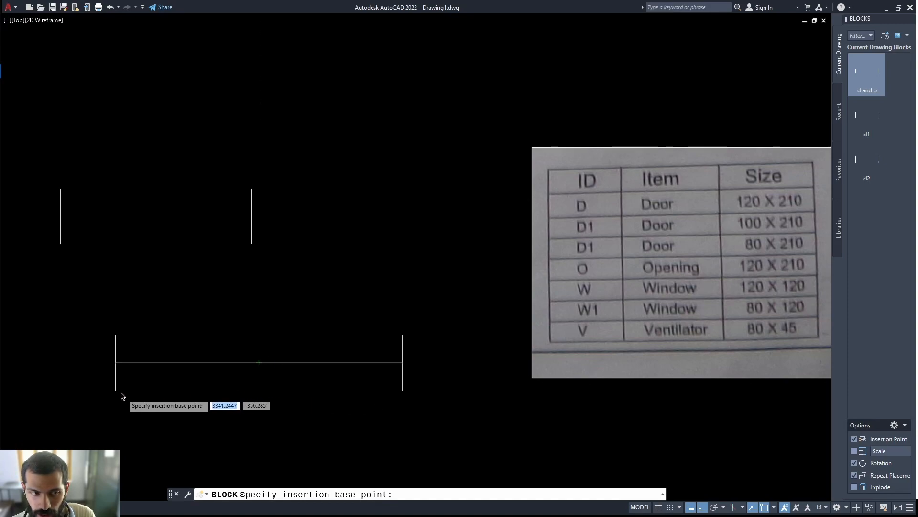
{"action": "left_click", "coordinate": [259, 390]}
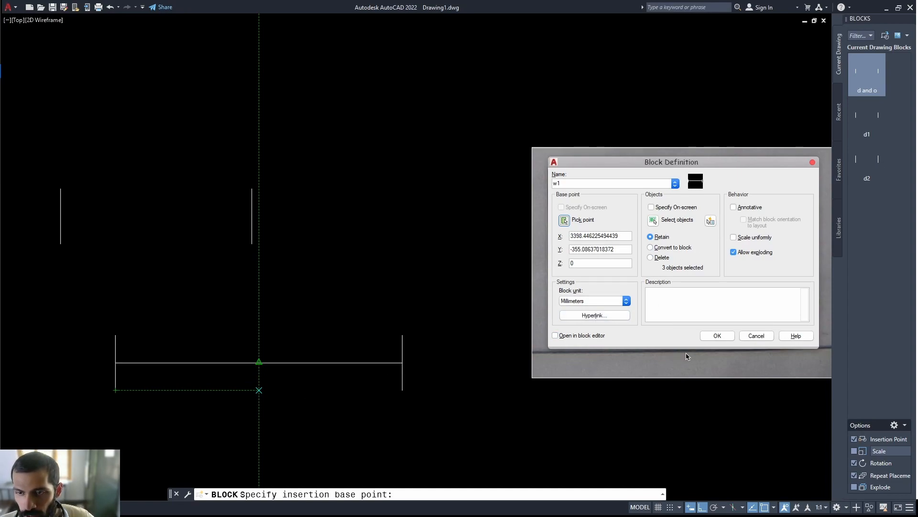
{"action": "left_click", "coordinate": [717, 335]}
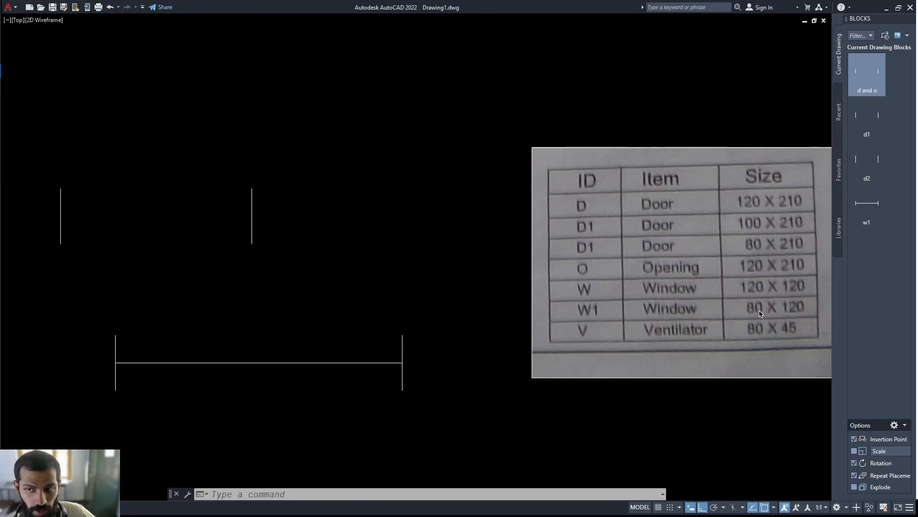
Stretch the window's right end 40 units inward for the 80-wide window and check its width
{"action": "type", "text": "s"}
{"action": "key", "text": "Return"}
{"action": "left_click", "coordinate": [453, 302]}
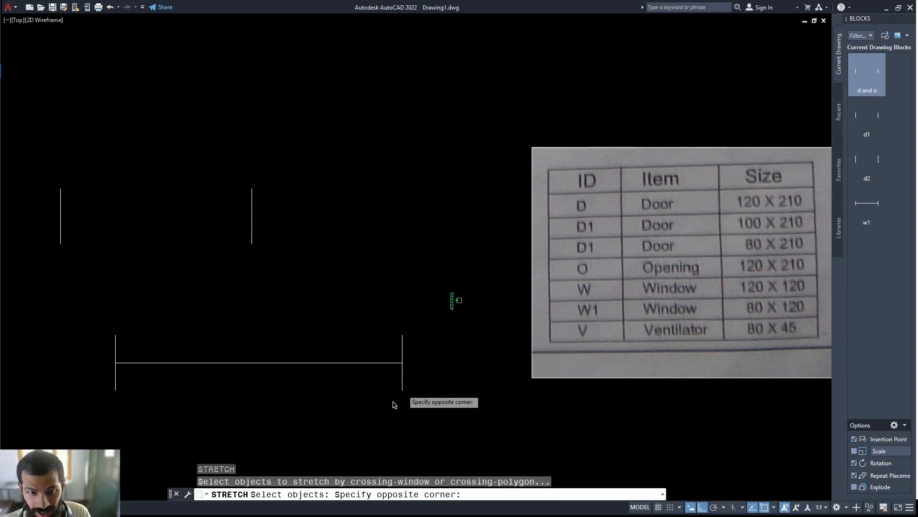
{"action": "left_click", "coordinate": [369, 432]}
{"action": "key", "text": "Return"}
{"action": "left_click", "coordinate": [402, 362]}
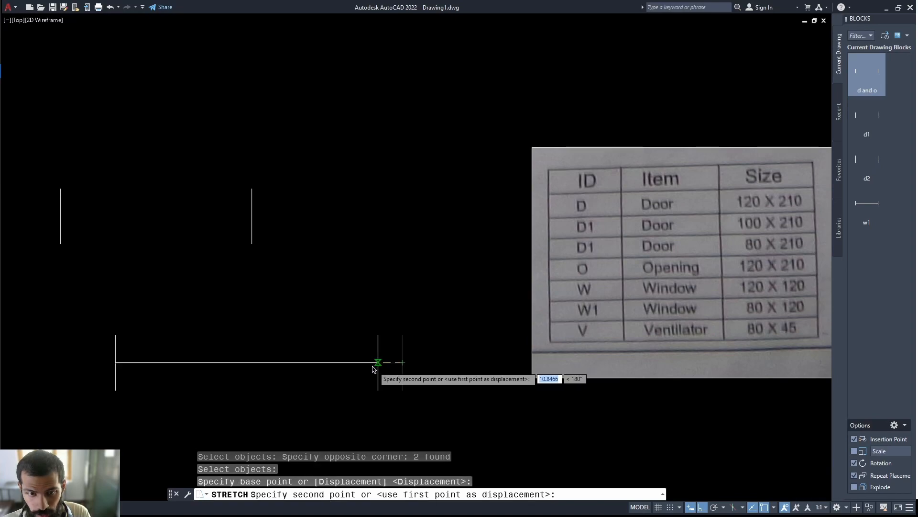
{"action": "type", "text": "40"}
{"action": "key", "text": "Return"}
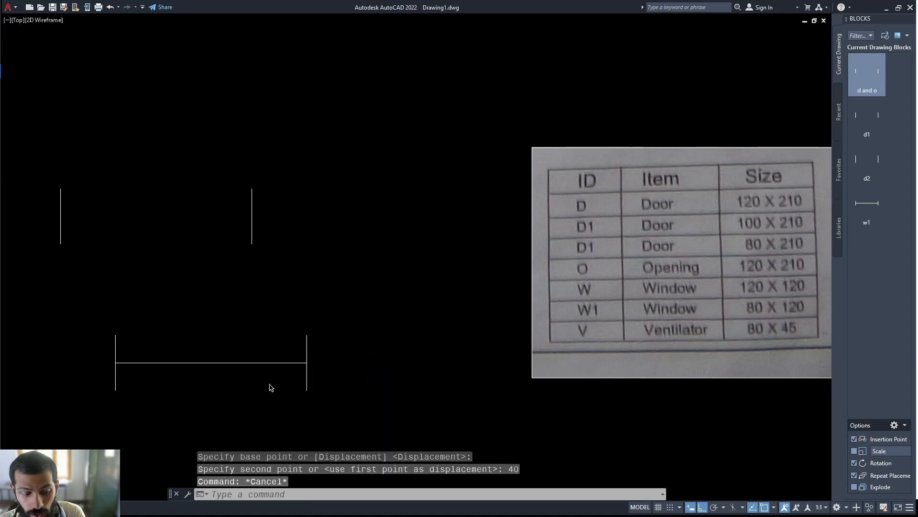
{"action": "type", "text": "mea"}
{"action": "key", "text": "Return"}
{"action": "key", "text": "Escape"}
Create a block named w1 from the shortened window's three lines, with its base point midway between the vertical lines' lower ends
{"action": "left_click", "coordinate": [375, 316]}
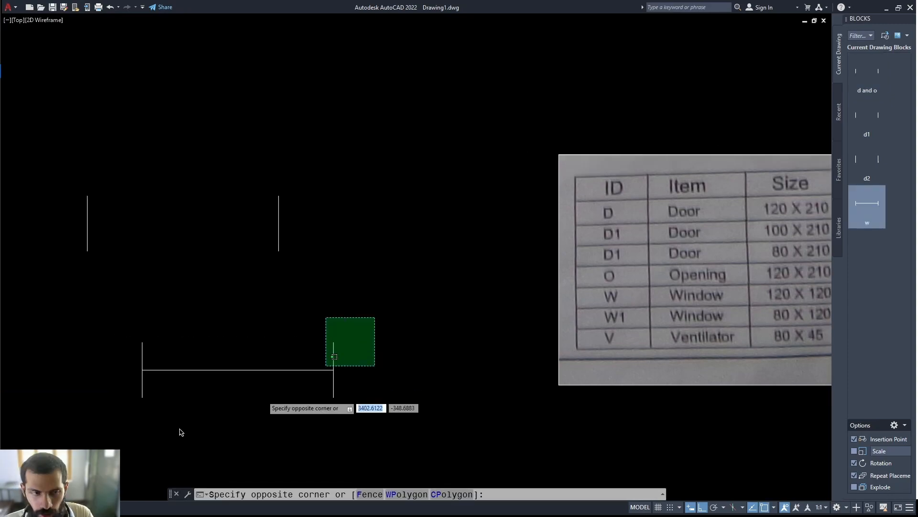
{"action": "left_click", "coordinate": [76, 449]}
{"action": "type", "text": "b"}
{"action": "key", "text": "Return"}
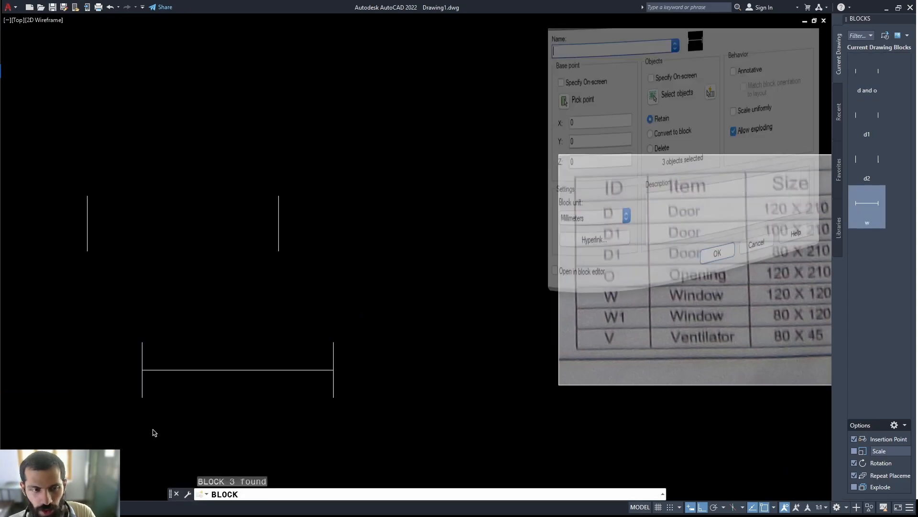
{"action": "type", "text": "w1"}
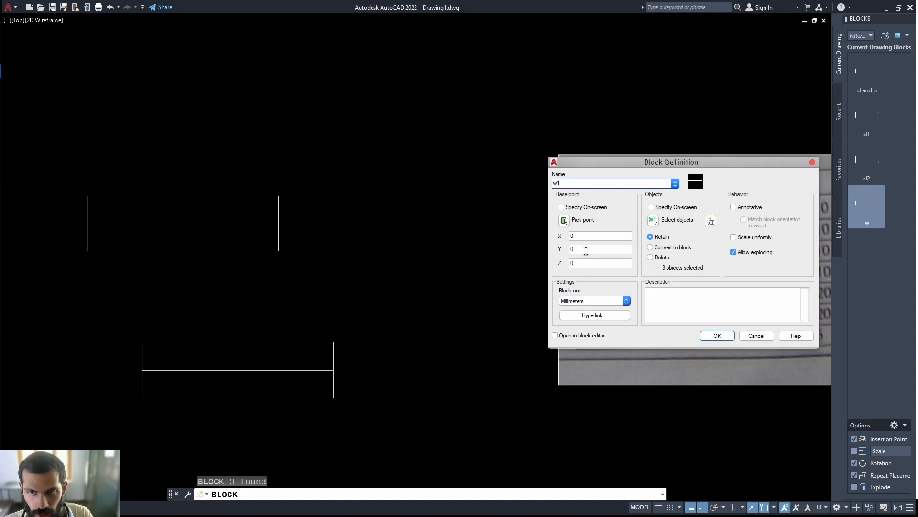
{"action": "left_click", "coordinate": [564, 220]}
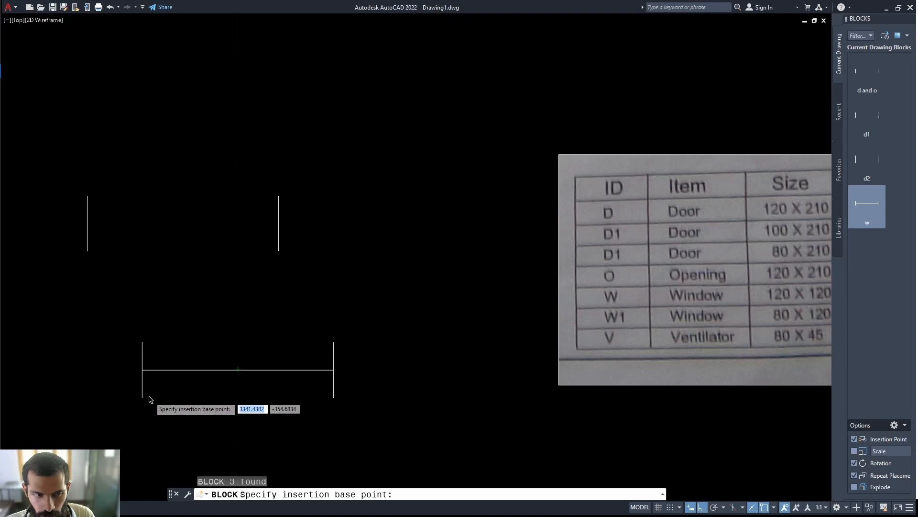
{"action": "left_click", "coordinate": [238, 397]}
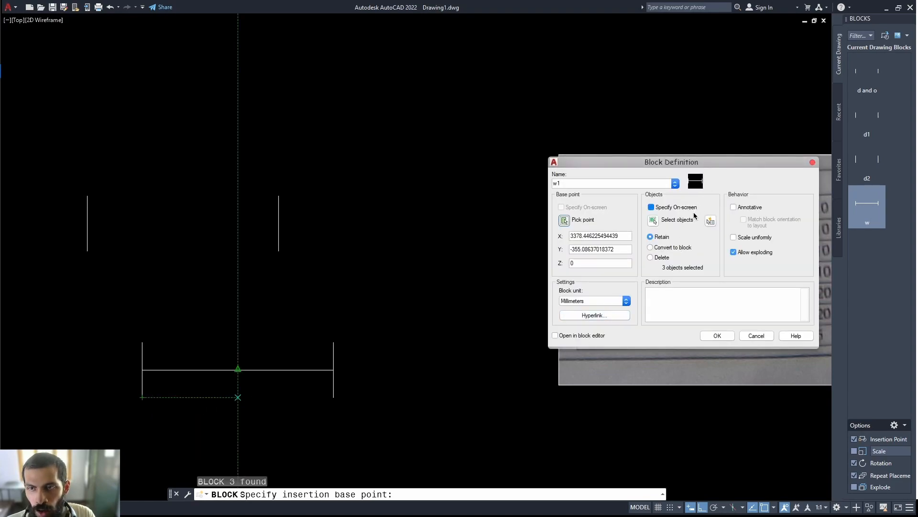
{"action": "left_click", "coordinate": [718, 335]}
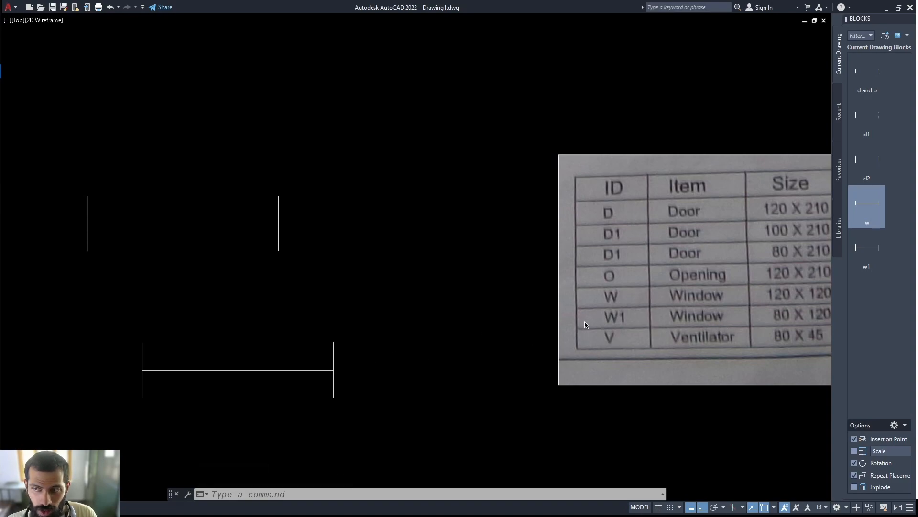
Rename the block w1 as "w1 and vent" so it covers the ventilator too
{"action": "type", "text": "REn"}
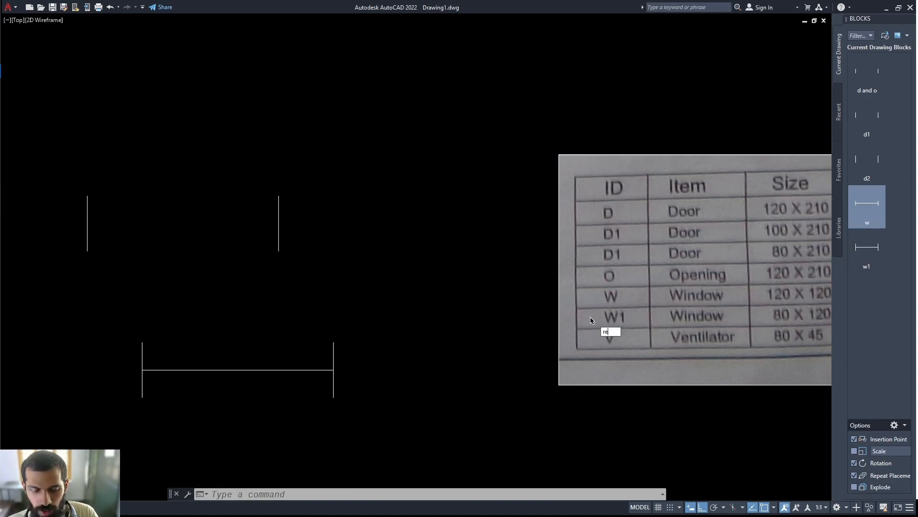
{"action": "key", "text": "Return"}
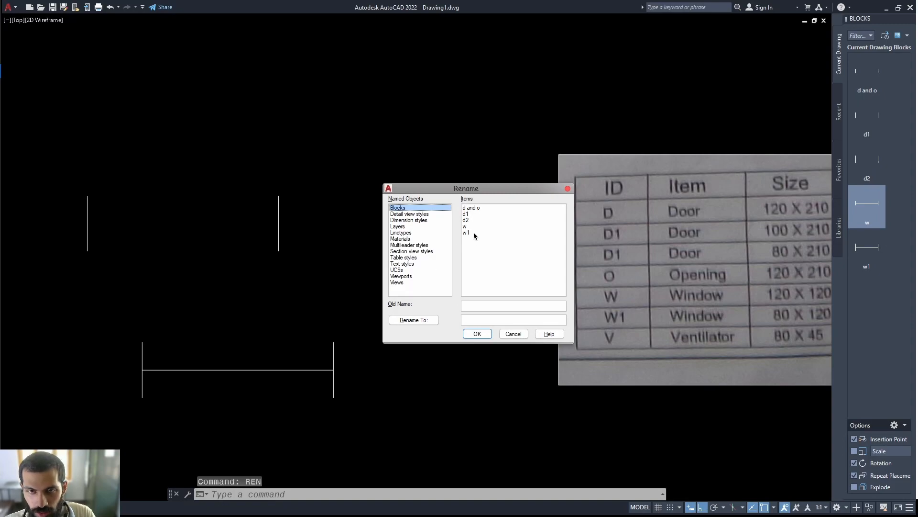
{"action": "left_click", "coordinate": [474, 233]}
{"action": "left_click", "coordinate": [479, 320]}
{"action": "type", "text": "w1 and"}
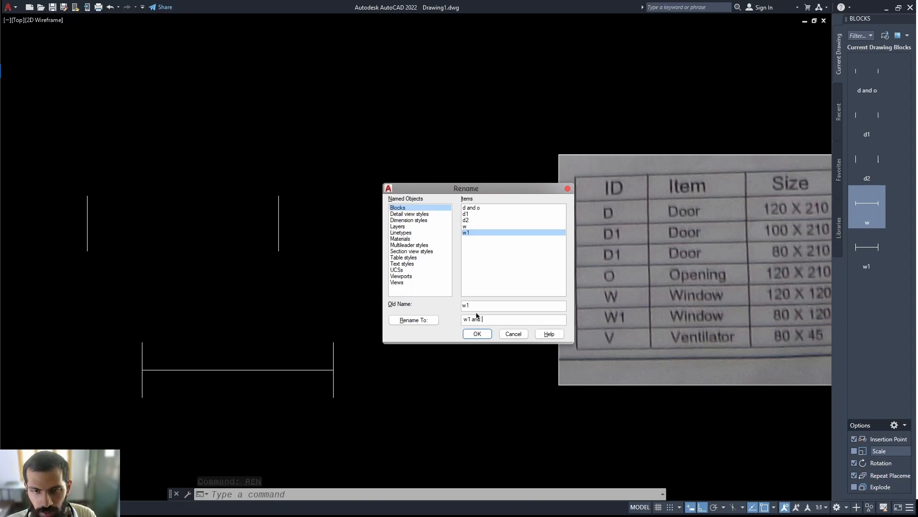
{"action": "type", "text": " vent"}
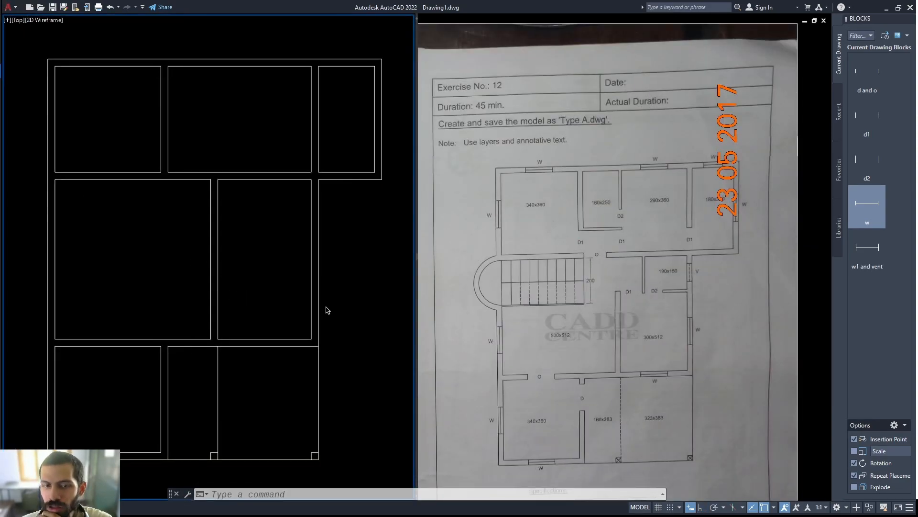
Examine the area around door D and its neighbouring opening O on the reference floor plan image
{"action": "left_click", "coordinate": [582, 400]}
{"action": "scroll", "coordinate": [583, 403], "scroll_direction": "up", "scroll_amount": 4}
{"action": "middle_click_drag", "start_coordinate": [576, 393], "coordinate": [582, 359]}
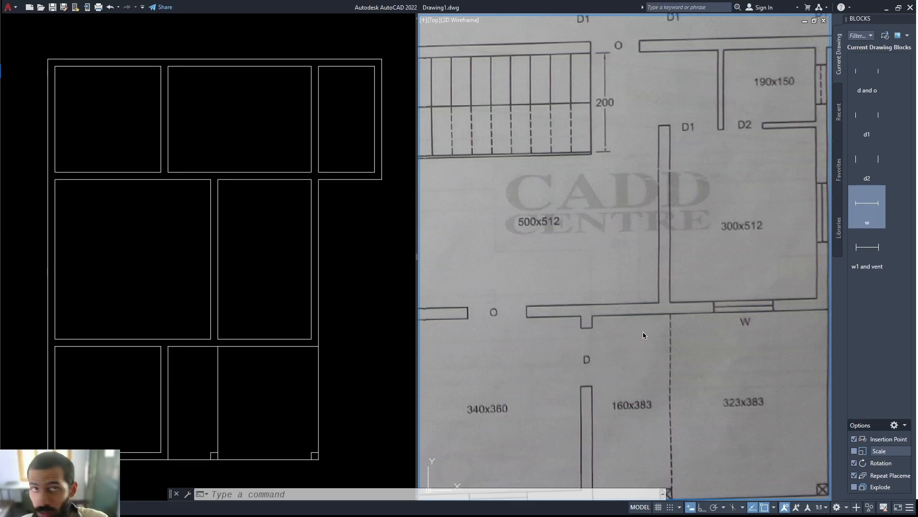
{"action": "type", "text": "I"}
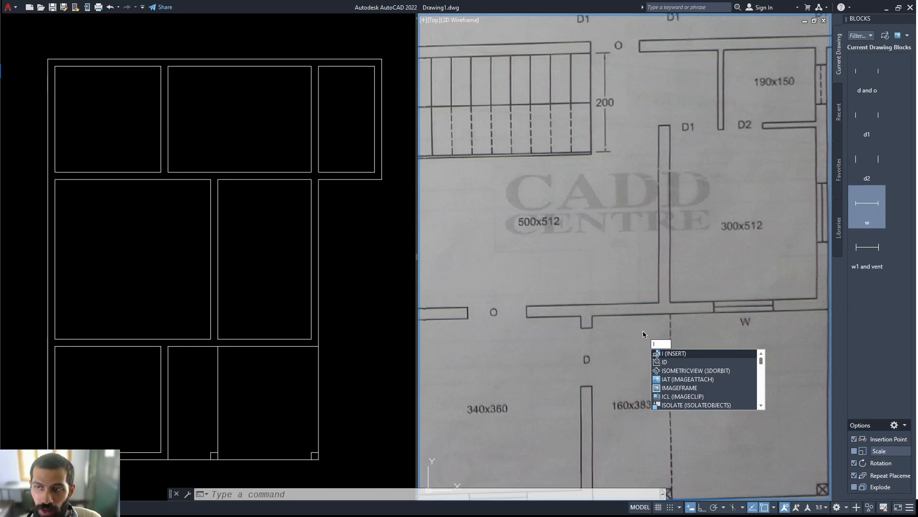
{"action": "key", "text": "Escape"}
{"action": "key", "text": "Escape"}
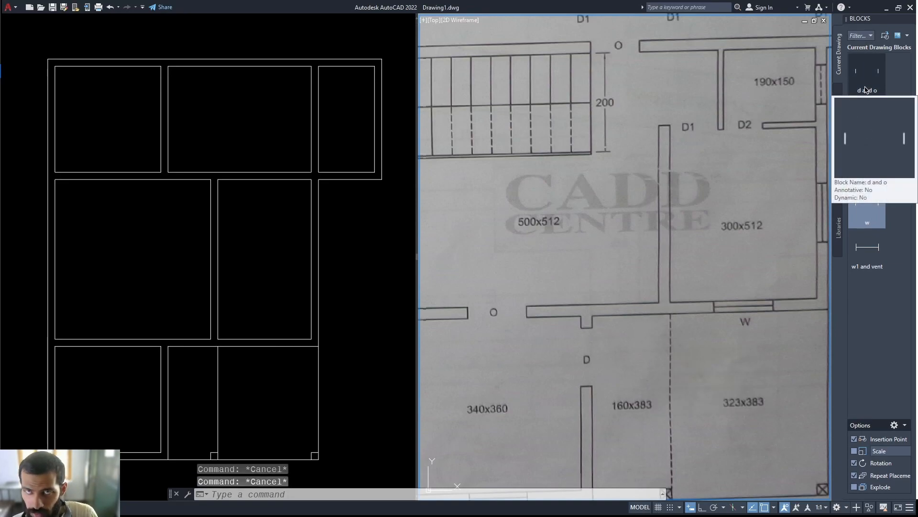
Insert block "d and o" at a 90° angle for door D, in the wall between the 340x360 and 160x383 rooms
{"action": "mouse_move", "coordinate": [872, 273]}
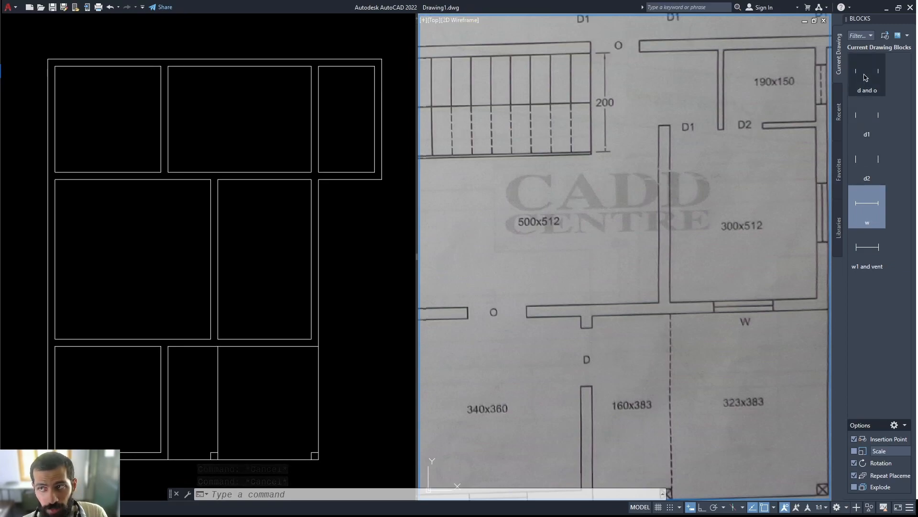
{"action": "type", "text": "cla"}
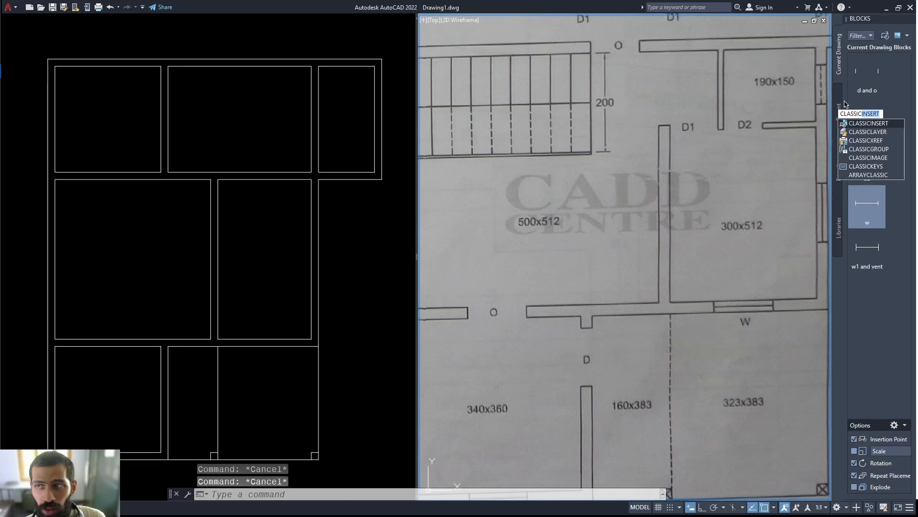
{"action": "key", "text": "Return"}
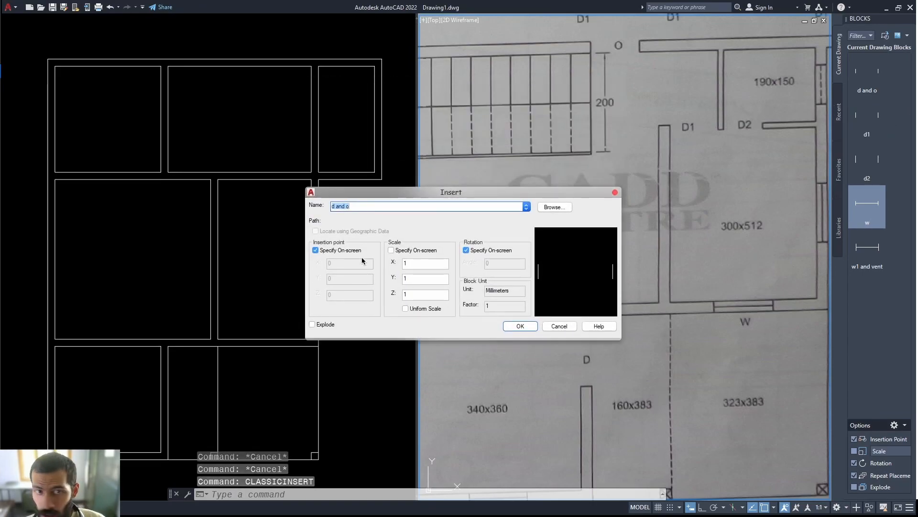
{"action": "left_click", "coordinate": [524, 206]}
{"action": "left_click", "coordinate": [393, 216]}
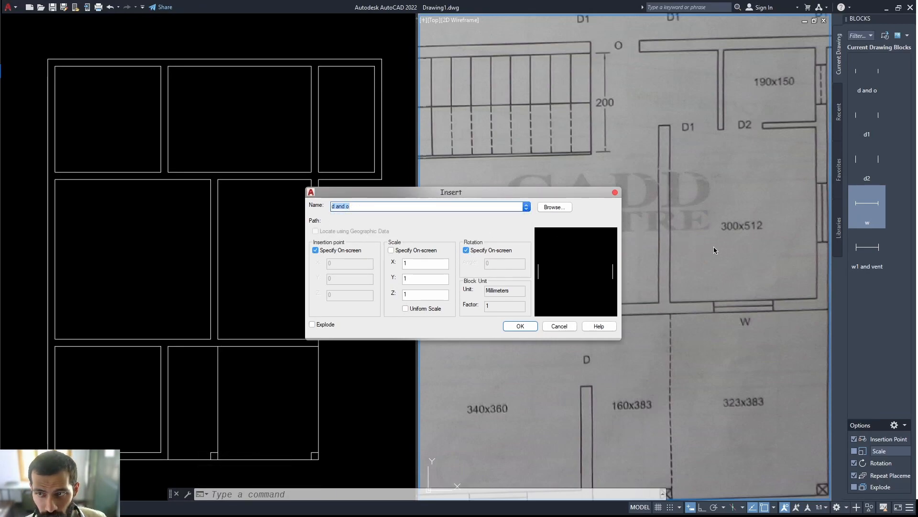
{"action": "left_click_drag", "start_coordinate": [571, 196], "coordinate": [445, 188]}
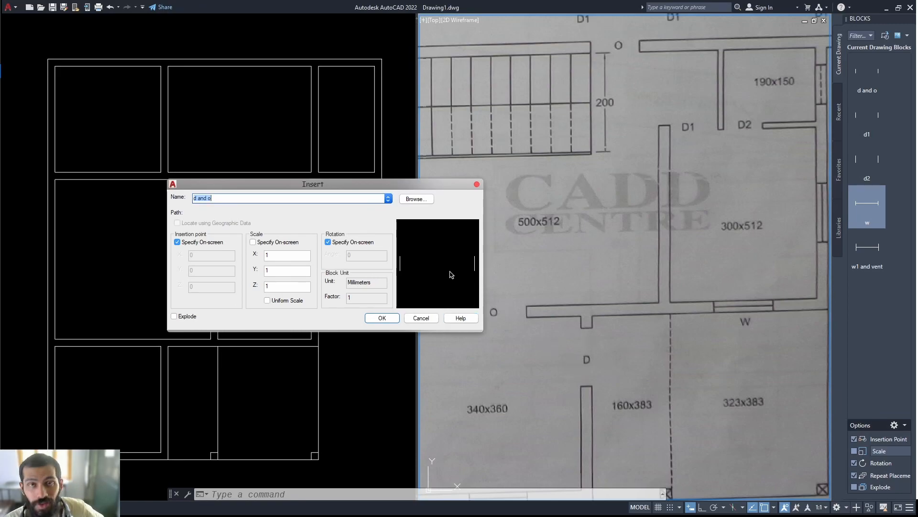
{"action": "left_click", "coordinate": [335, 243]}
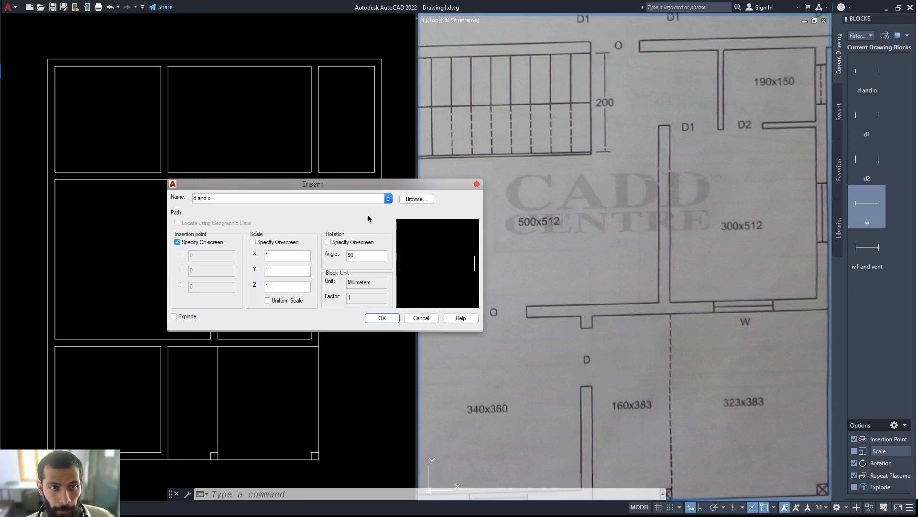
{"action": "left_click", "coordinate": [382, 317]}
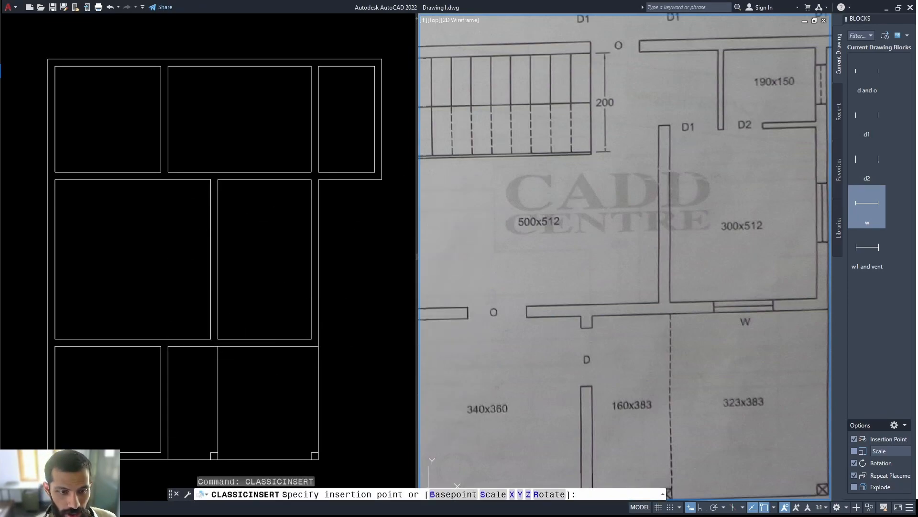
{"action": "left_click", "coordinate": [194, 400]}
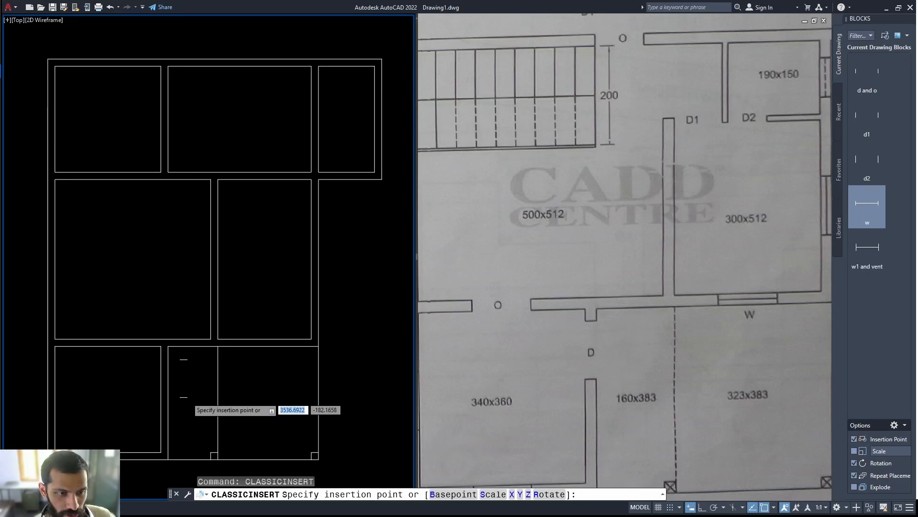
{"action": "scroll", "coordinate": [192, 364], "scroll_direction": "up", "scroll_amount": 3}
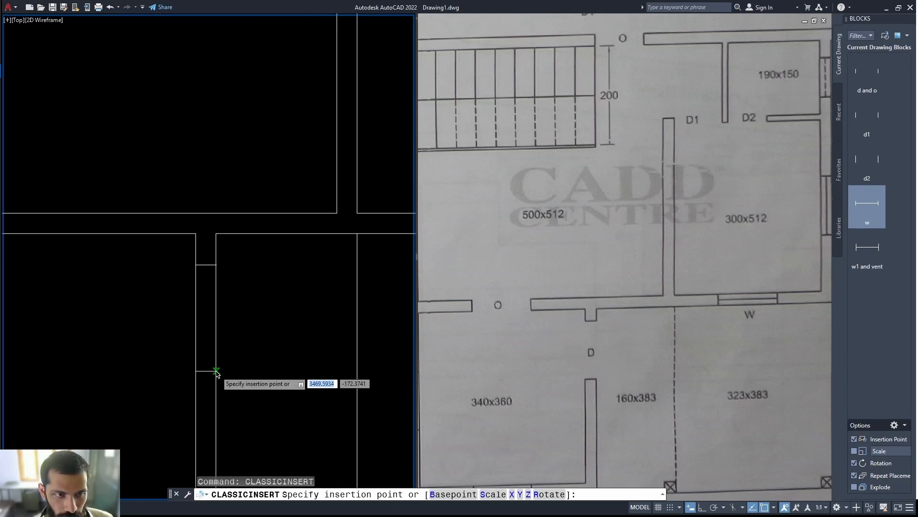
{"action": "left_click", "coordinate": [216, 372]}
{"action": "scroll", "coordinate": [268, 373], "scroll_direction": "down", "scroll_amount": 3}
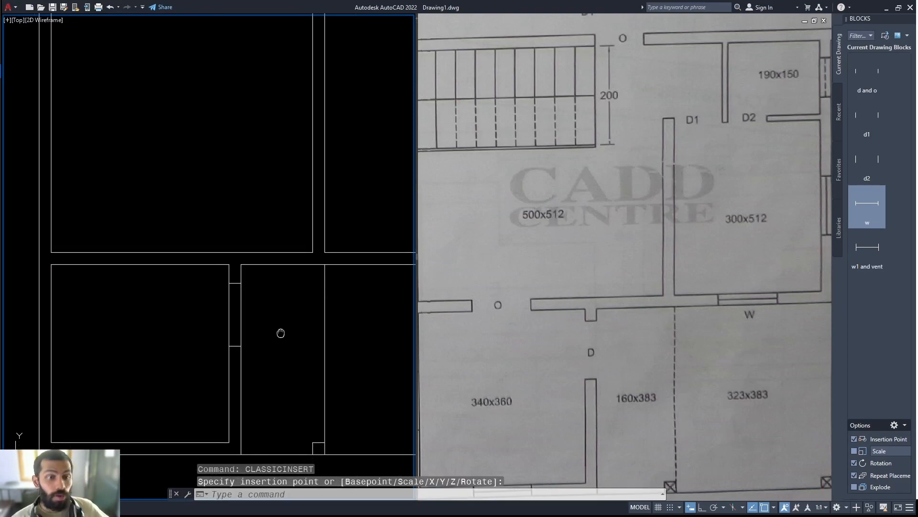
Trim both wall lines between the jambs of door D to open the doorway
{"action": "type", "text": "tr"}
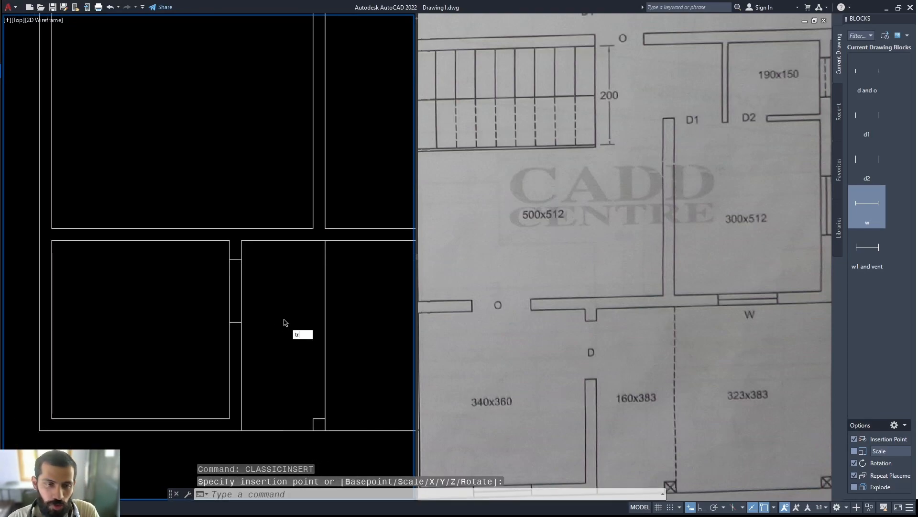
{"action": "key", "text": "Return"}
{"action": "left_click_drag", "start_coordinate": [271, 297], "coordinate": [168, 307]}
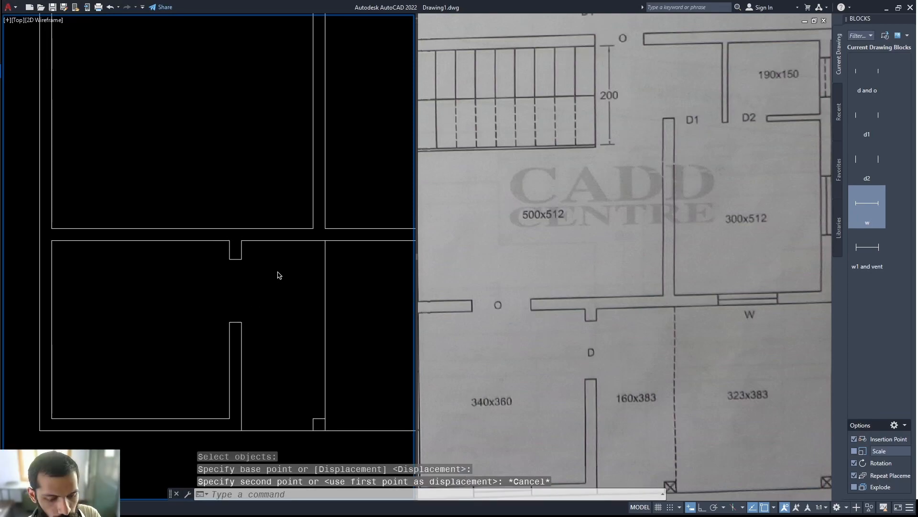
Stretch the door D opening straight up with Ortho on, leaving only a short wall stub above it
{"action": "type", "text": "s"}
{"action": "key", "text": "Return"}
{"action": "left_click", "coordinate": [274, 253]}
{"action": "left_click", "coordinate": [184, 348]}
{"action": "left_click", "coordinate": [271, 342]}
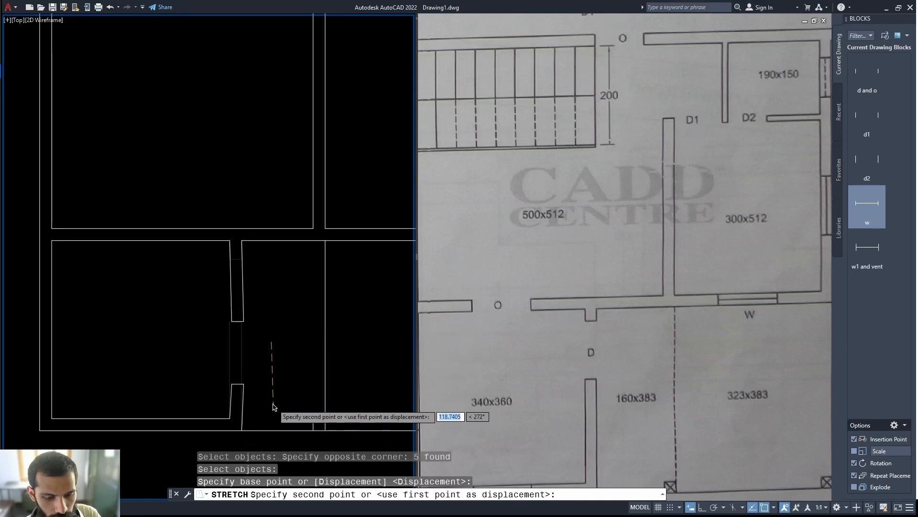
{"action": "key", "text": "F8"}
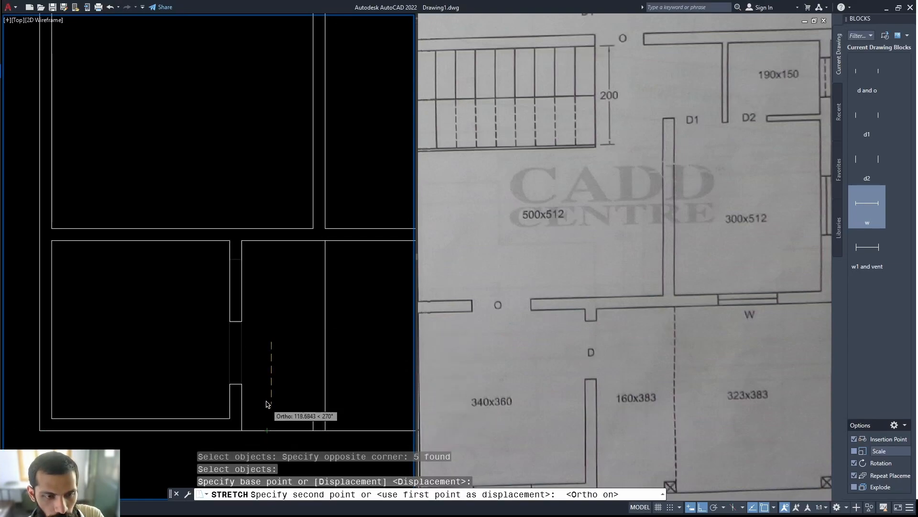
{"action": "left_click", "coordinate": [276, 332]}
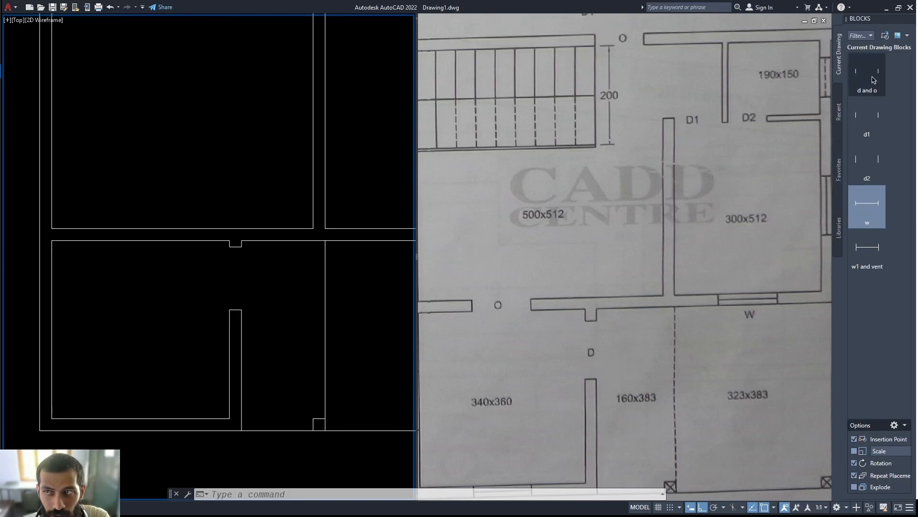
With rotation and repeat placement off, insert block "d and o" for opening O in the horizontal wall above the 340x360 room
{"action": "mouse_move", "coordinate": [872, 80]}
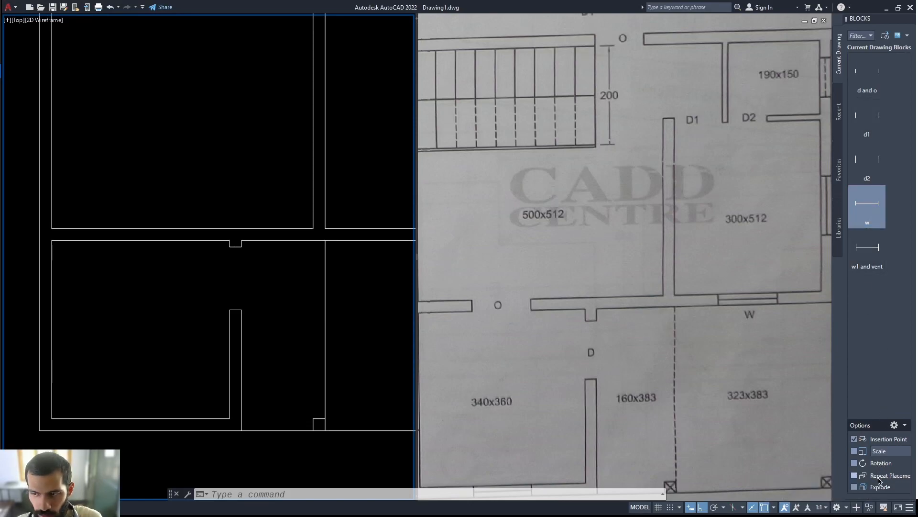
{"action": "left_click", "coordinate": [867, 77]}
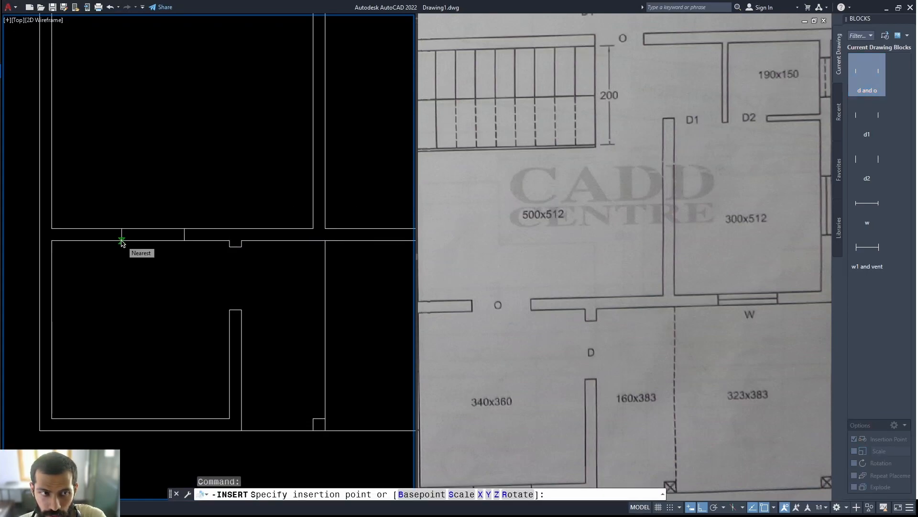
{"action": "left_click", "coordinate": [121, 240]}
Trim the two horizontal wall lines between the jambs of opening O above the 340x360 room
{"action": "mouse_move", "coordinate": [220, 270]}
{"action": "middle_mouse_down"}
{"action": "mouse_move", "coordinate": [258, 297]}
{"action": "mouse_move", "coordinate": [258, 317]}
{"action": "mouse_move", "coordinate": [229, 333]}
{"action": "middle_mouse_up"}
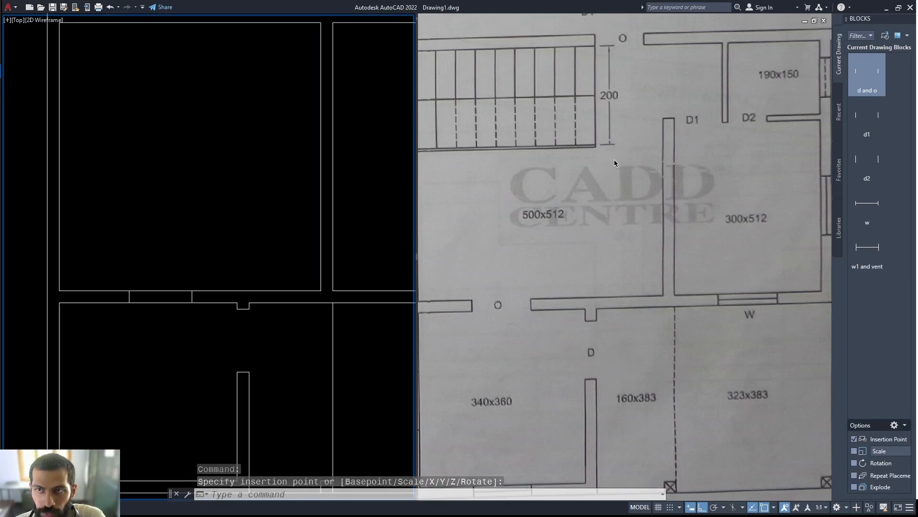
{"action": "left_click", "coordinate": [681, 151]}
{"action": "middle_click_drag", "start_coordinate": [754, 205], "coordinate": [665, 222]}
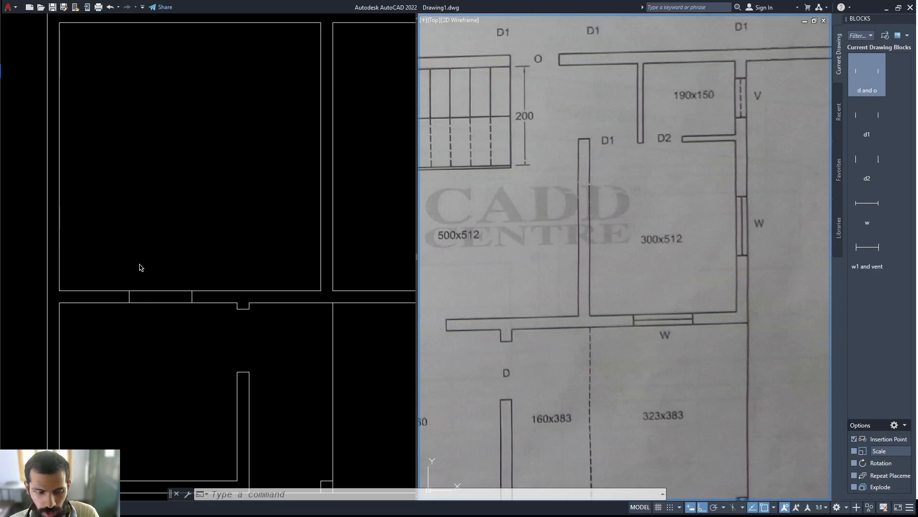
{"action": "type", "text": "tr"}
{"action": "key", "text": "Return"}
{"action": "left_click", "coordinate": [146, 337]}
{"action": "left_click_drag", "start_coordinate": [173, 259], "coordinate": [146, 338]}
{"action": "key", "text": "Escape"}
Examine door D1 between the 290x360 room and its narrow neighbour on the reference plan, and find the same wall in the drawing
{"action": "middle_click_drag", "start_coordinate": [252, 244], "coordinate": [243, 312]}
{"action": "scroll", "coordinate": [248, 307], "scroll_direction": "down", "scroll_amount": 1}
{"action": "left_click", "coordinate": [626, 220]}
{"action": "middle_click_drag", "start_coordinate": [596, 179], "coordinate": [615, 349]}
{"action": "mouse_move", "coordinate": [626, 301]}
{"action": "middle_mouse_down"}
{"action": "mouse_move", "coordinate": [615, 341]}
{"action": "mouse_move", "coordinate": [538, 352]}
{"action": "middle_mouse_up"}
{"action": "left_click", "coordinate": [373, 184]}
{"action": "middle_click_drag", "start_coordinate": [365, 191], "coordinate": [187, 359]}
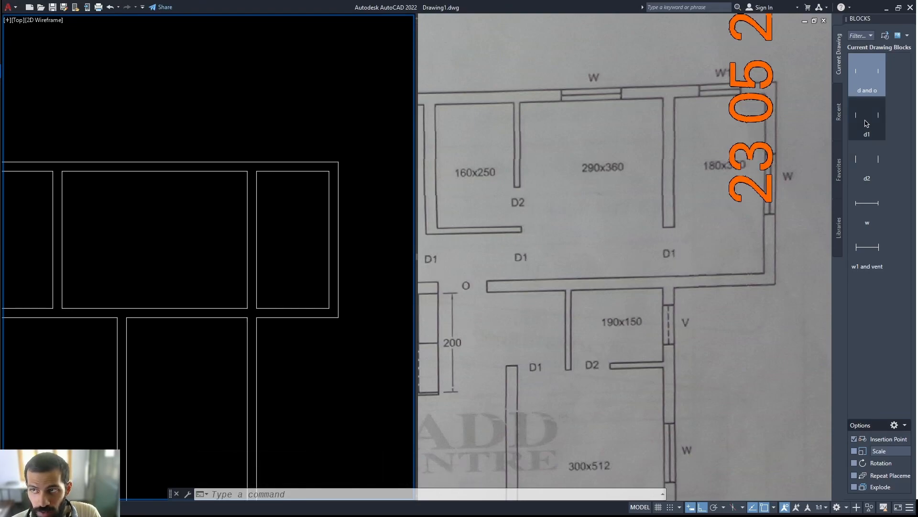
{"action": "key", "text": "Escape"}
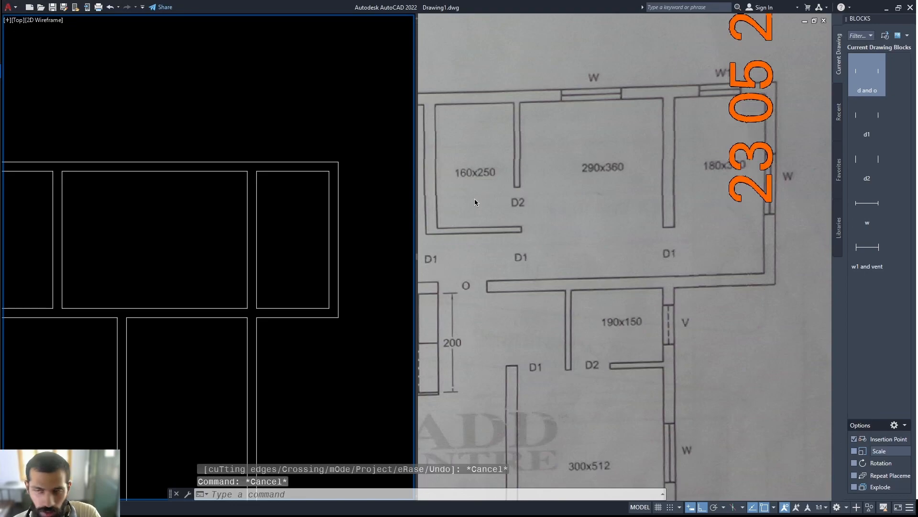
Insert block d1, rotated upright on screen, at the lower end of the wall between the 290x360 room and the narrow room
{"action": "type", "text": "C"}
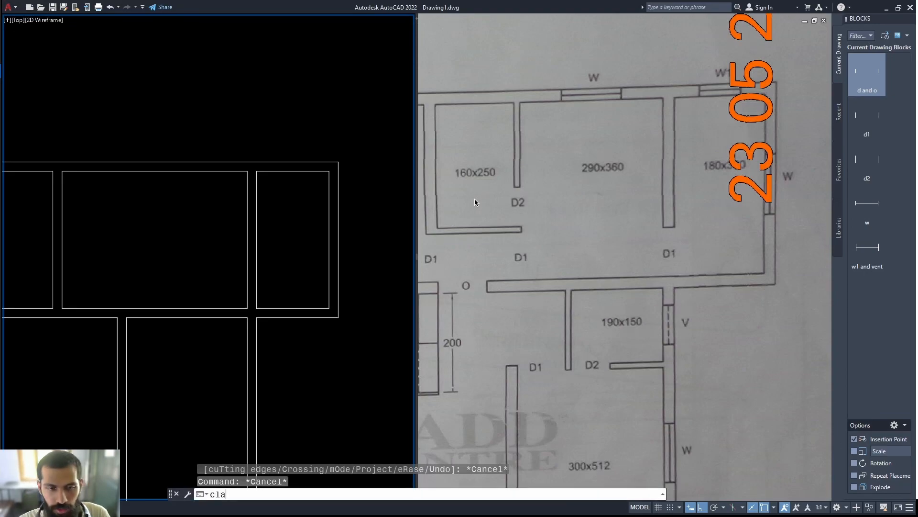
{"action": "type", "text": "LASSICINSERT"}
{"action": "key", "text": "Return"}
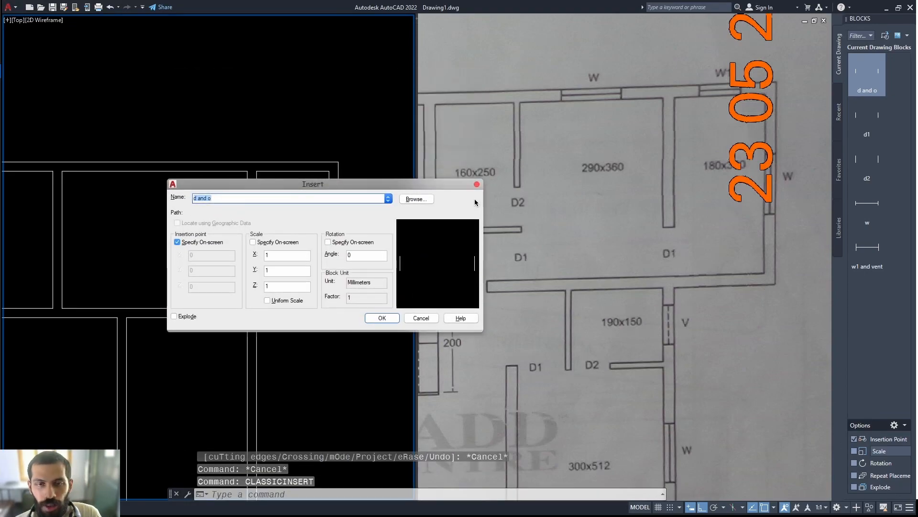
{"action": "left_click", "coordinate": [388, 198]}
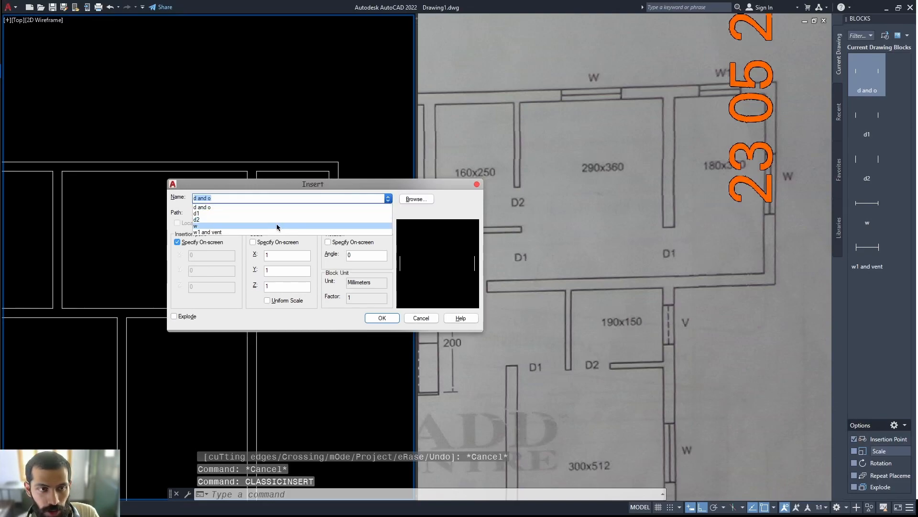
{"action": "left_click", "coordinate": [206, 213]}
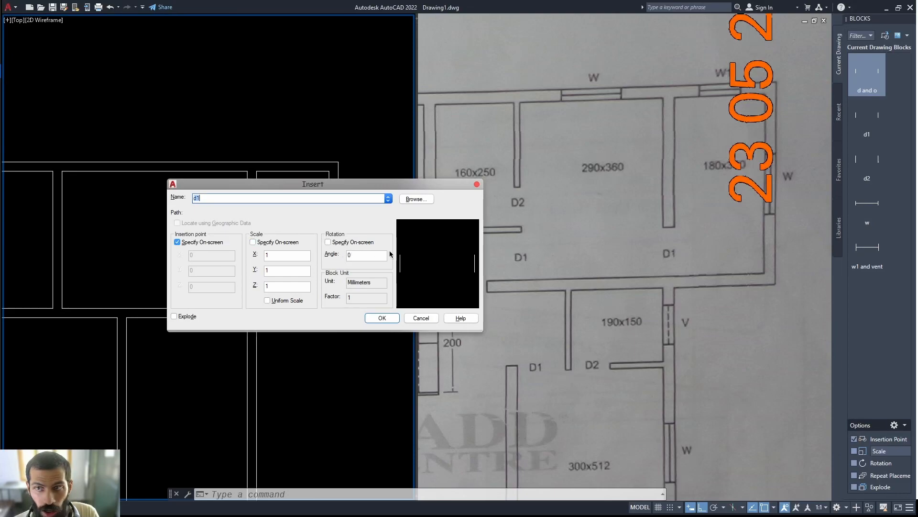
{"action": "left_click", "coordinate": [345, 243]}
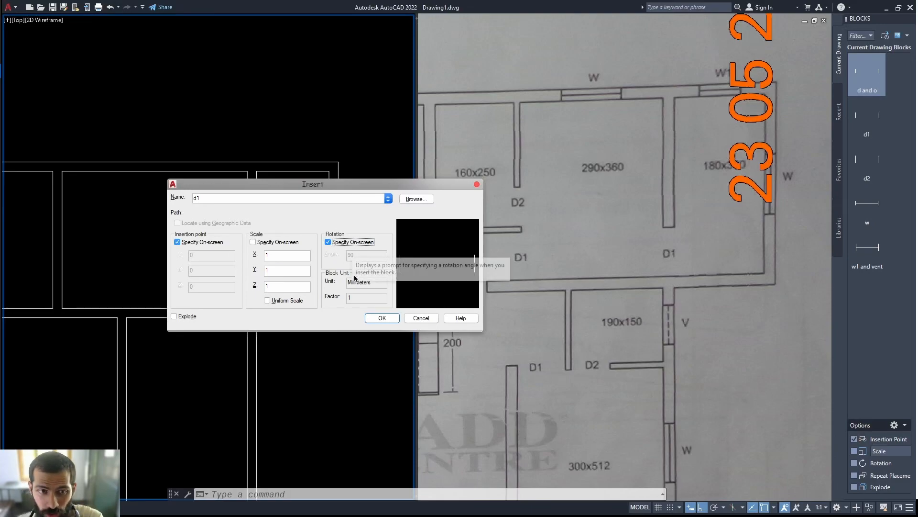
{"action": "left_click", "coordinate": [382, 318]}
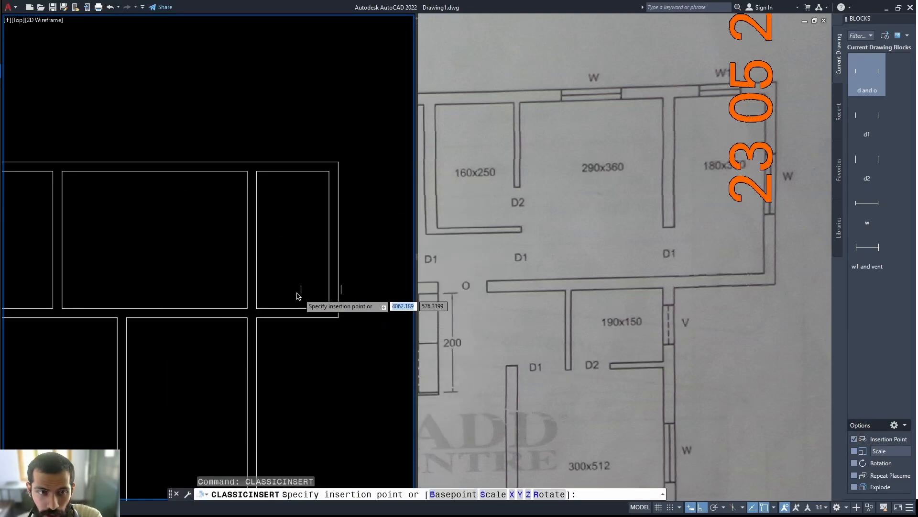
{"action": "left_click", "coordinate": [257, 307]}
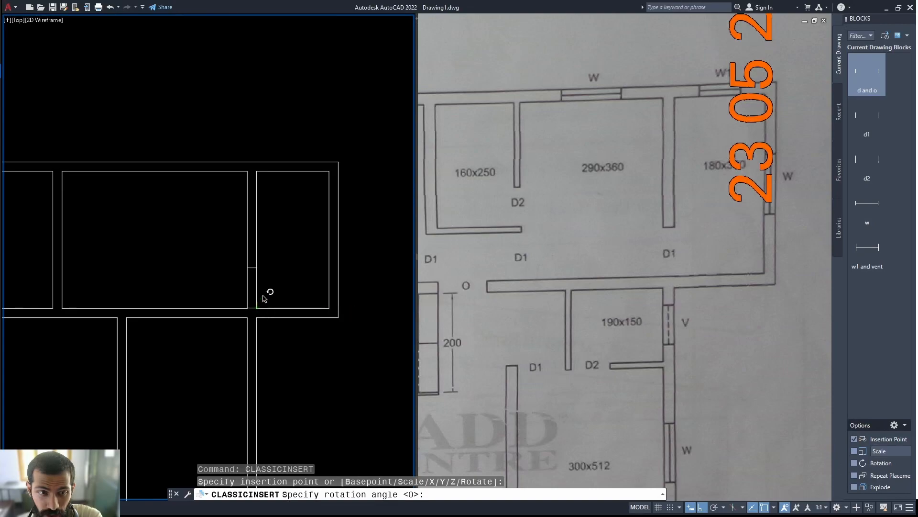
{"action": "left_click", "coordinate": [274, 263]}
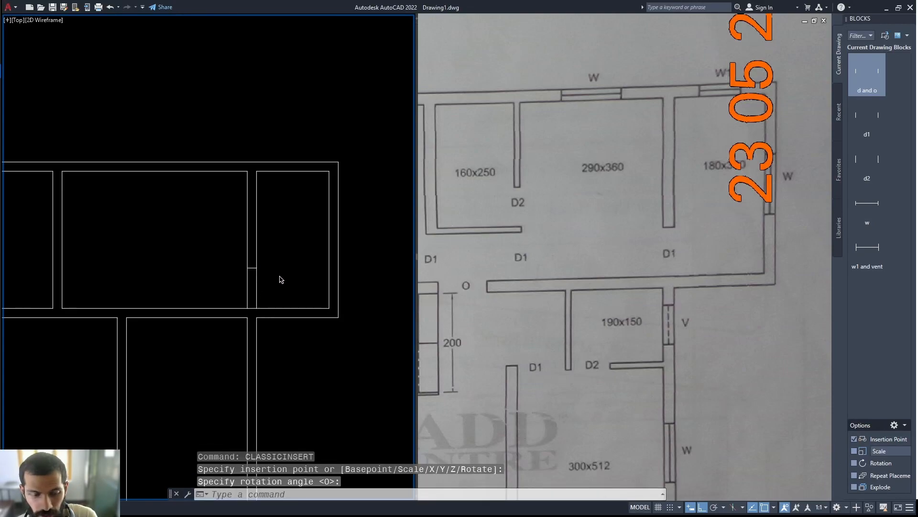
Trim the wall lines at door D1 beside the 290x360 room to open the doorway
{"action": "type", "text": "tr"}
{"action": "key", "text": "Return"}
{"action": "left_click_drag", "start_coordinate": [277, 287], "coordinate": [221, 300]}
{"action": "key", "text": "Escape"}
Turn on rotation for placement and insert window block w, turned vertical, in the outer side wall of the 300x512 room
{"action": "middle_click_drag", "start_coordinate": [241, 291], "coordinate": [315, 212]}
{"action": "scroll", "coordinate": [314, 209], "scroll_direction": "down", "scroll_amount": 1}
{"action": "key", "text": "Escape"}
{"action": "left_click", "coordinate": [663, 304]}
{"action": "key", "text": "Escape"}
{"action": "middle_click_drag", "start_coordinate": [678, 356], "coordinate": [702, 237]}
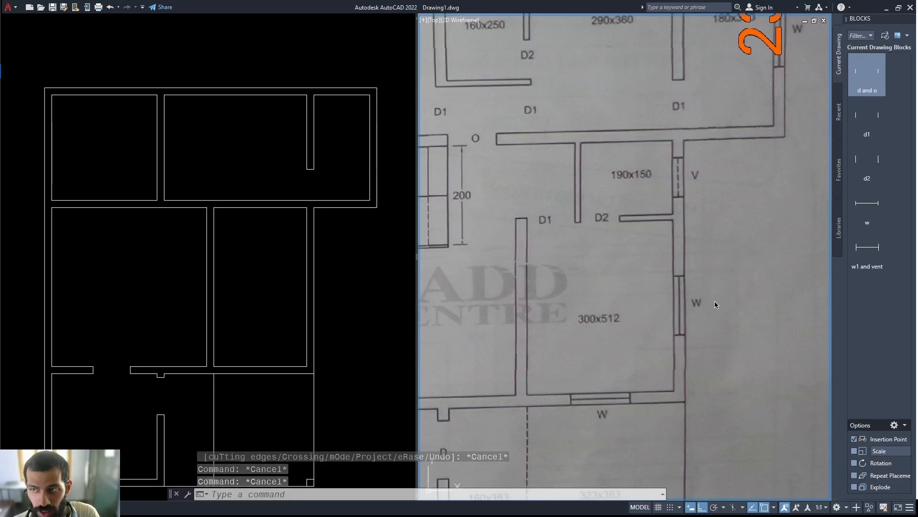
{"action": "left_click", "coordinate": [876, 466]}
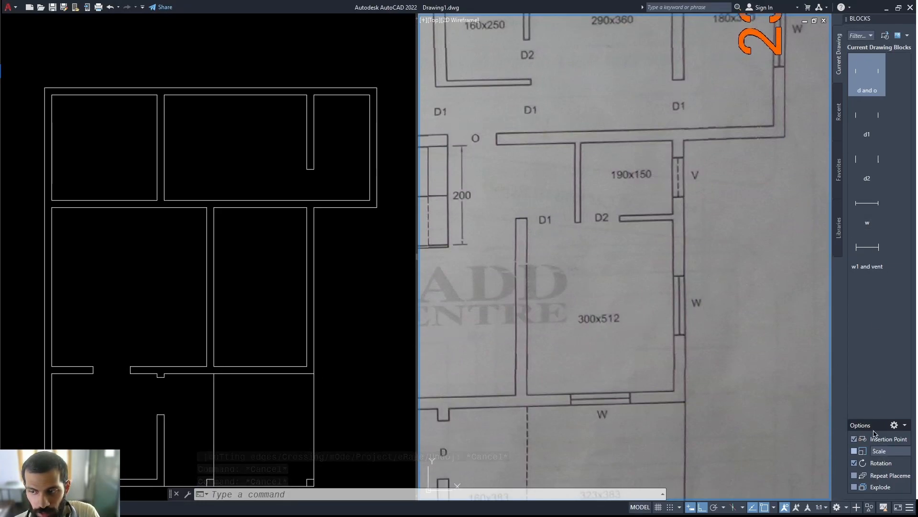
{"action": "left_click", "coordinate": [865, 209]}
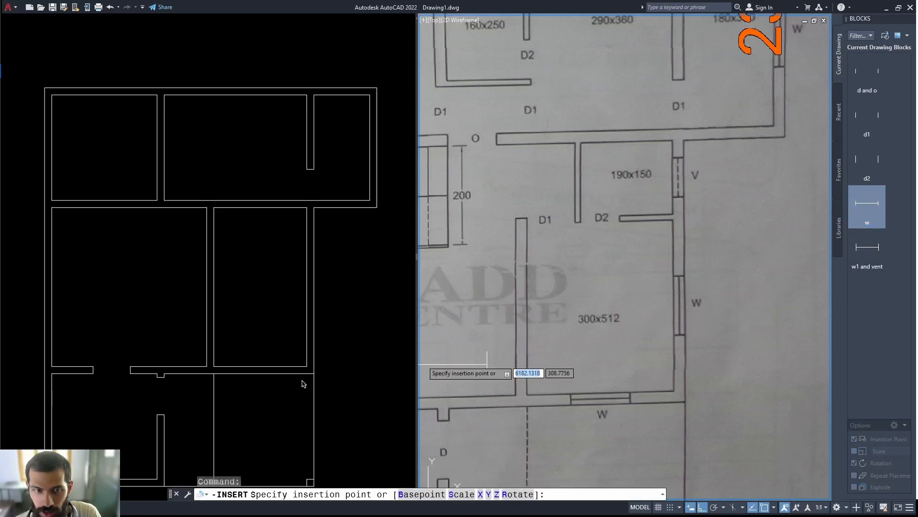
{"action": "left_click", "coordinate": [352, 341]}
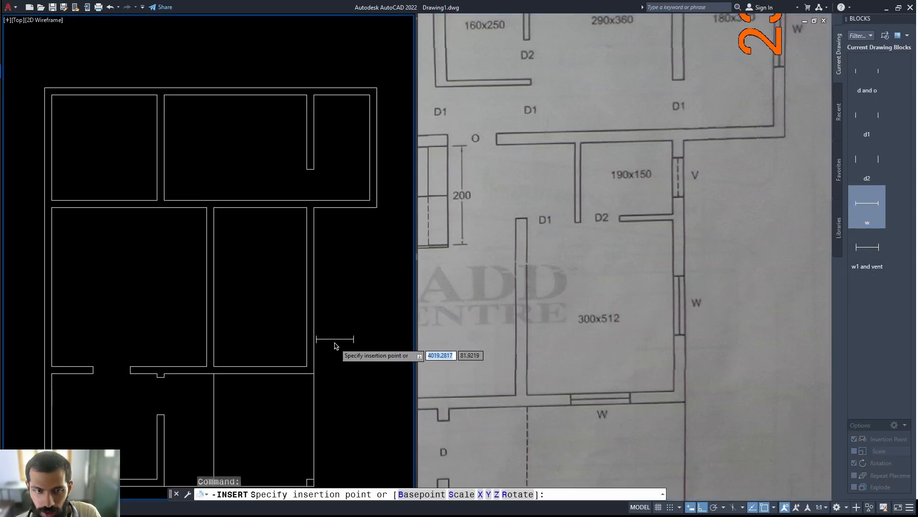
{"action": "left_click", "coordinate": [315, 322]}
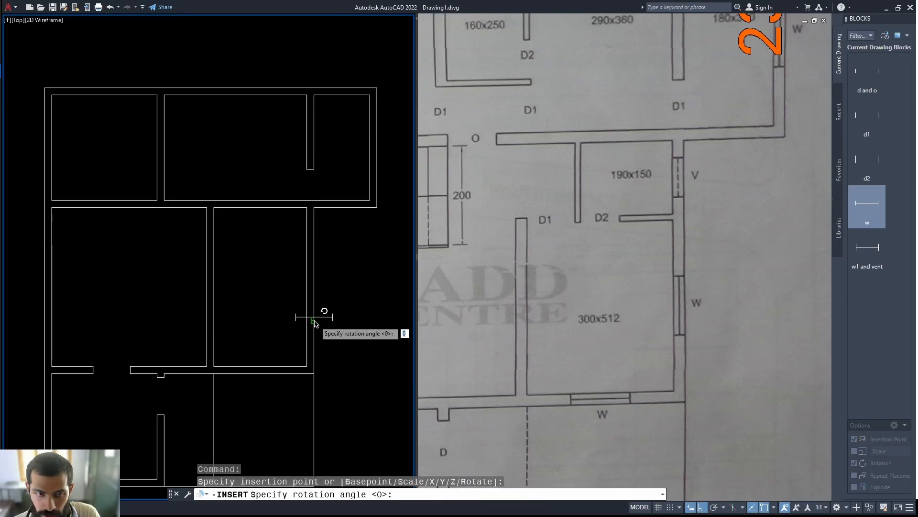
{"action": "left_click", "coordinate": [328, 286]}
{"action": "scroll", "coordinate": [320, 320], "scroll_direction": "up", "scroll_amount": 3}
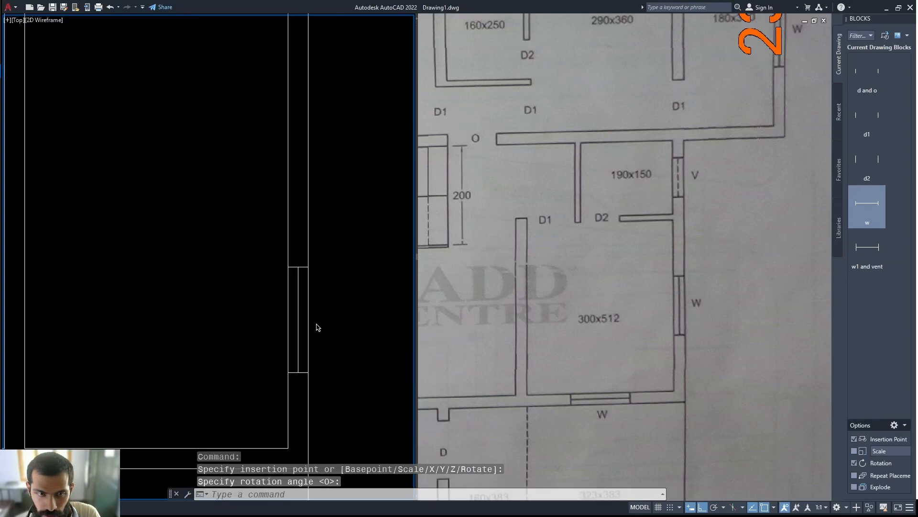
Turn off rotation for placement and insert block w1 and vent in the lower wall of the 300x512 room
{"action": "scroll", "coordinate": [320, 334], "scroll_direction": "down", "scroll_amount": 4}
{"action": "mouse_move", "coordinate": [313, 344]}
{"action": "middle_mouse_down"}
{"action": "mouse_move", "coordinate": [343, 331]}
{"action": "mouse_move", "coordinate": [376, 285]}
{"action": "middle_mouse_up"}
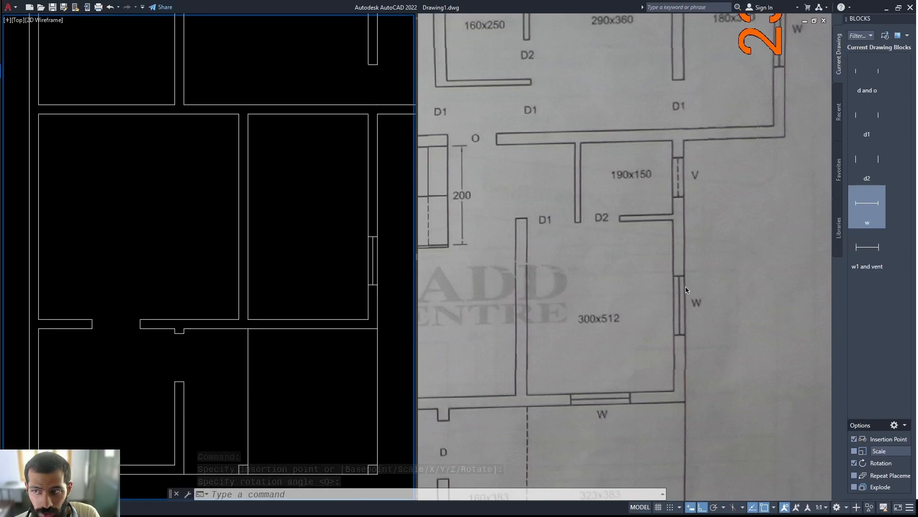
{"action": "left_click", "coordinate": [857, 246]}
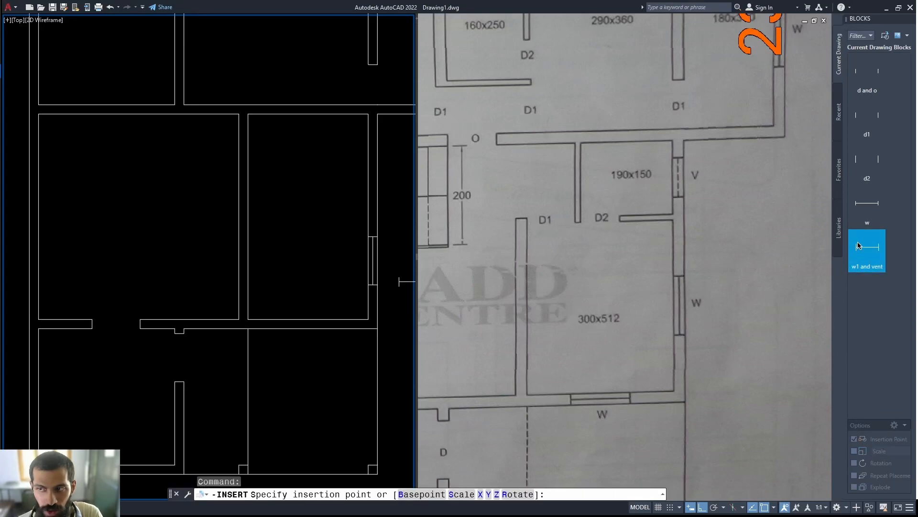
{"action": "left_click", "coordinate": [303, 328]}
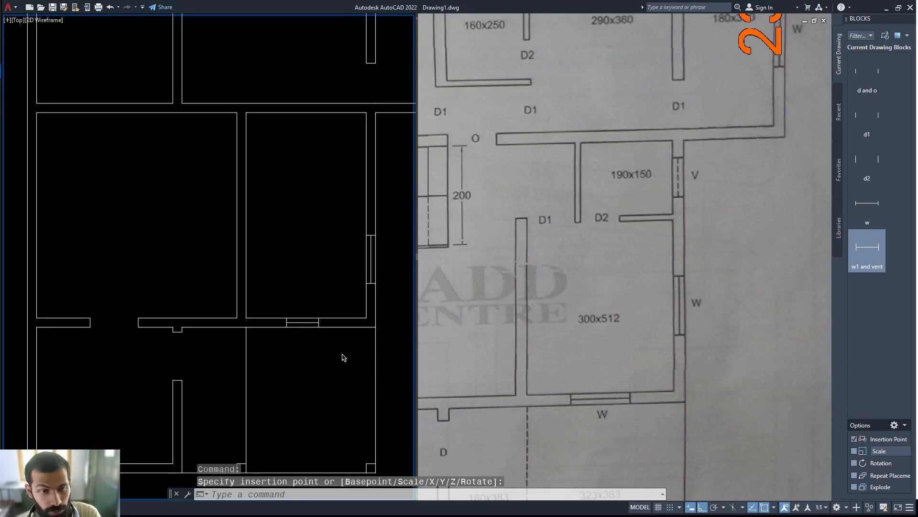
Insert block w1 and vent horizontally in the upper outer wall of the 340x360 room, following the reference plan
{"action": "scroll", "coordinate": [312, 328], "scroll_direction": "up", "scroll_amount": 4}
{"action": "scroll", "coordinate": [312, 328], "scroll_direction": "down", "scroll_amount": 3}
{"action": "middle_click_drag", "start_coordinate": [346, 341], "coordinate": [331, 338]}
{"action": "middle_click_drag", "start_coordinate": [537, 278], "coordinate": [728, 420]}
{"action": "middle_click_drag", "start_coordinate": [556, 122], "coordinate": [588, 160]}
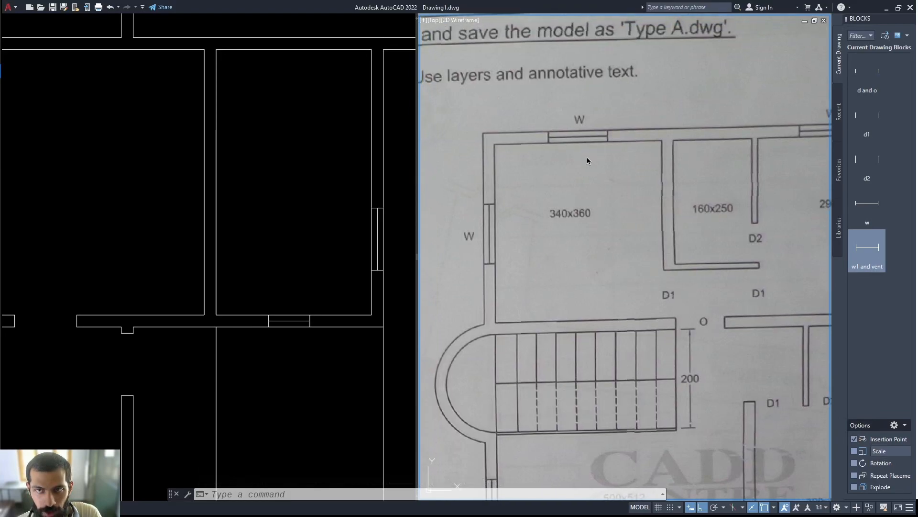
{"action": "left_click", "coordinate": [77, 193]}
{"action": "middle_click_drag", "start_coordinate": [94, 192], "coordinate": [393, 448]}
{"action": "middle_click_drag", "start_coordinate": [335, 304], "coordinate": [200, 377]}
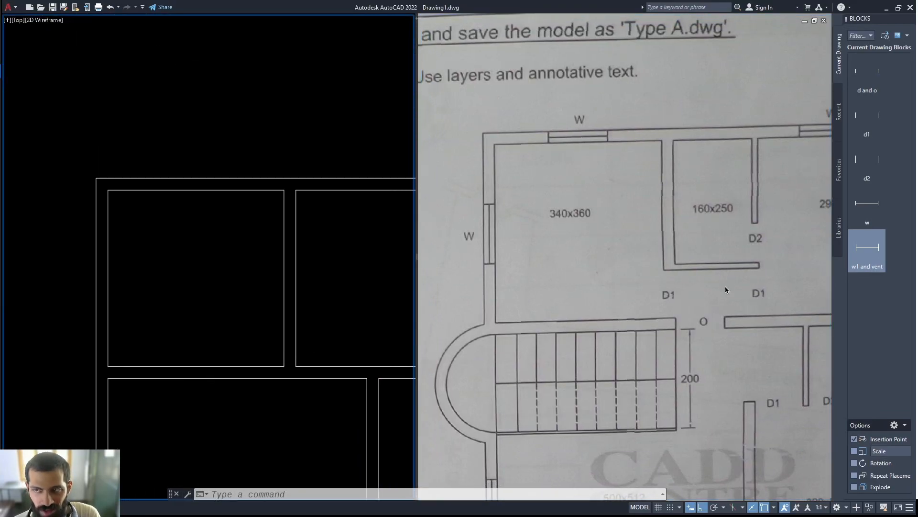
{"action": "left_click", "coordinate": [865, 253]}
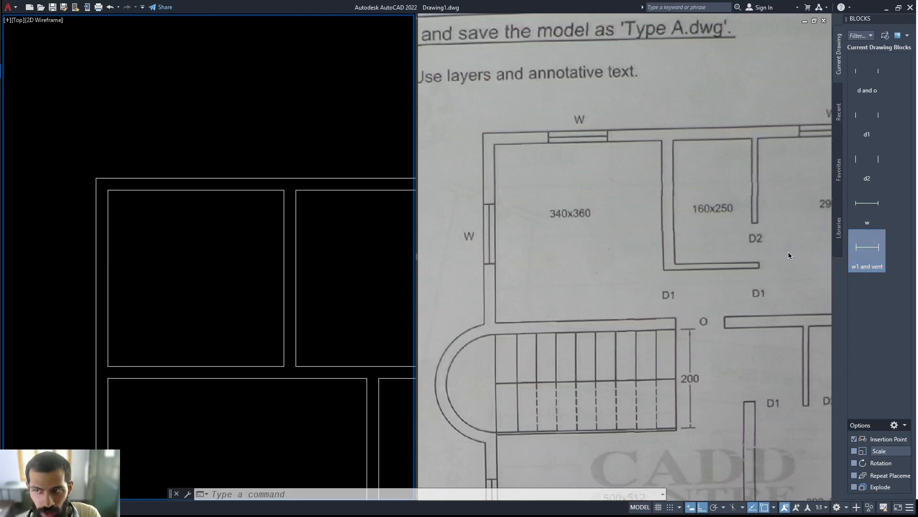
{"action": "left_click", "coordinate": [185, 196]}
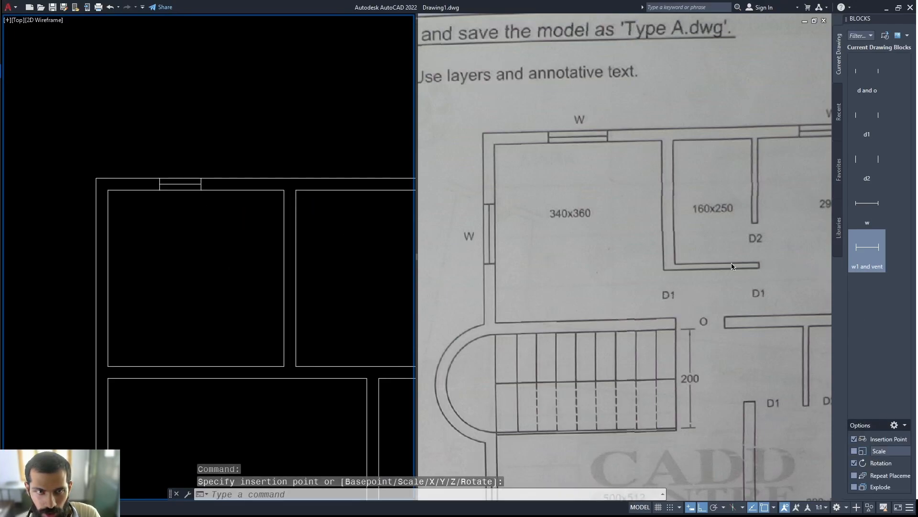
Turn on rotation for placement and insert block w1 and vent, turned vertical, in the outer side wall of the 340x360 room
{"action": "left_click", "coordinate": [867, 249]}
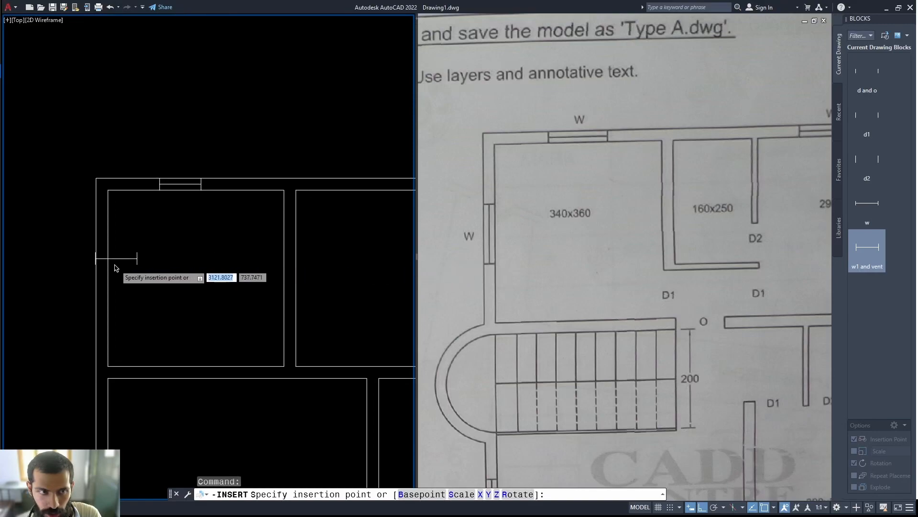
{"action": "left_click", "coordinate": [102, 286]}
{"action": "left_click", "coordinate": [129, 234]}
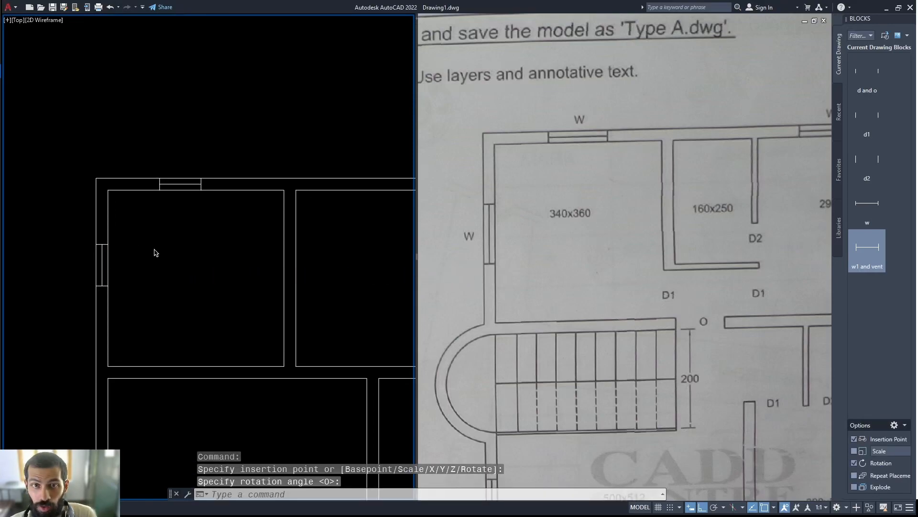
{"action": "key", "text": "Escape"}
{"action": "middle_click_drag", "start_coordinate": [185, 257], "coordinate": [151, 257]}
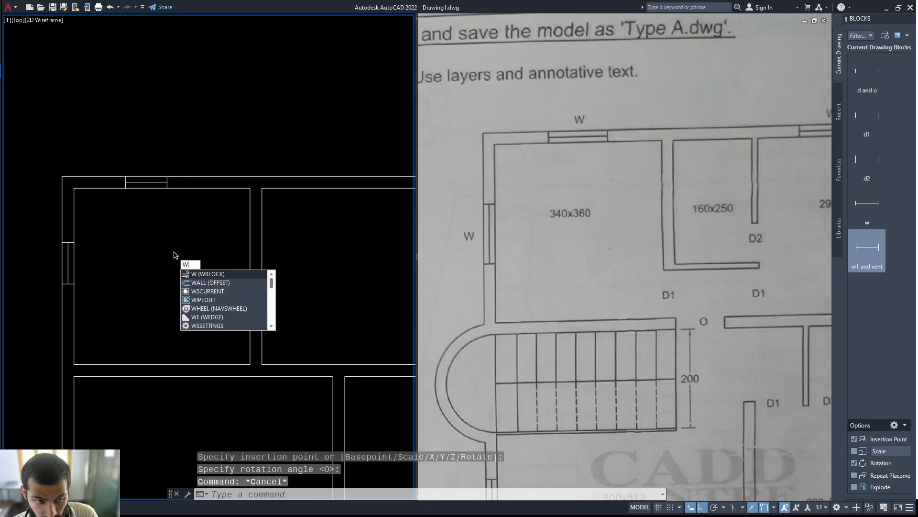
{"action": "key", "text": "Return"}
{"action": "key", "text": "Escape"}
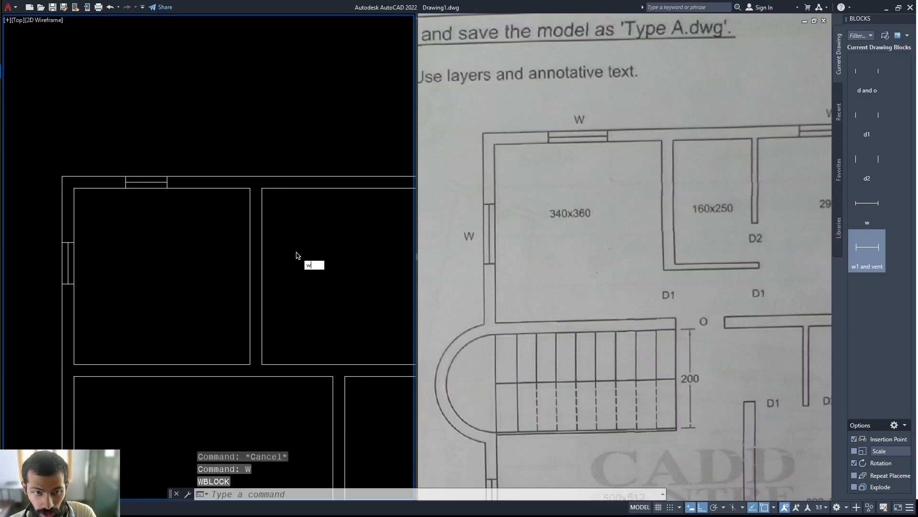
{"action": "type", "text": "w"}
{"action": "key", "text": "Escape"}
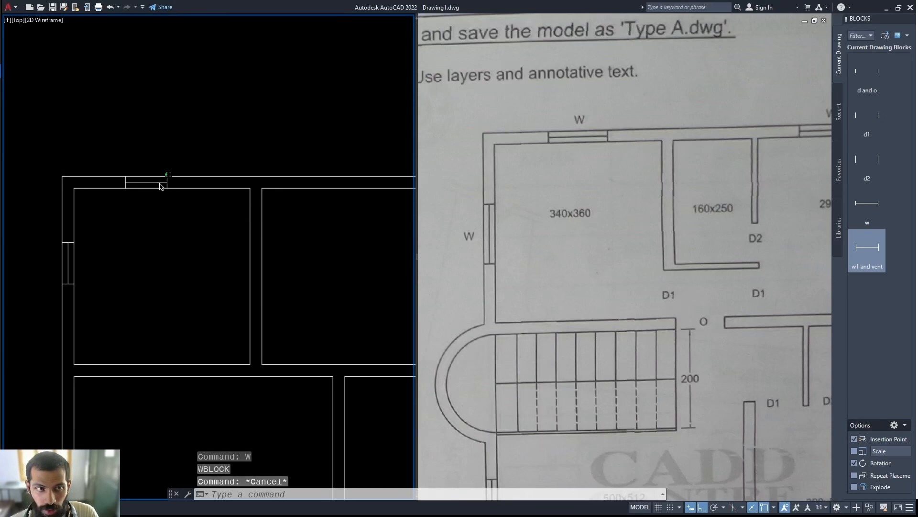
Review the Write Block source and destination settings for the window in the 340x360 room's upper wall, and close without writing a file
{"action": "left_click", "coordinate": [160, 186]}
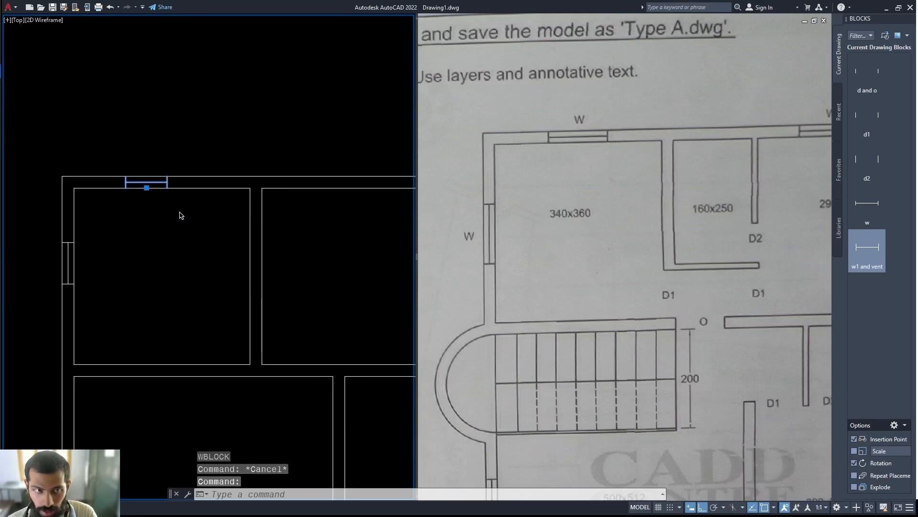
{"action": "type", "text": "w"}
{"action": "key", "text": "Return"}
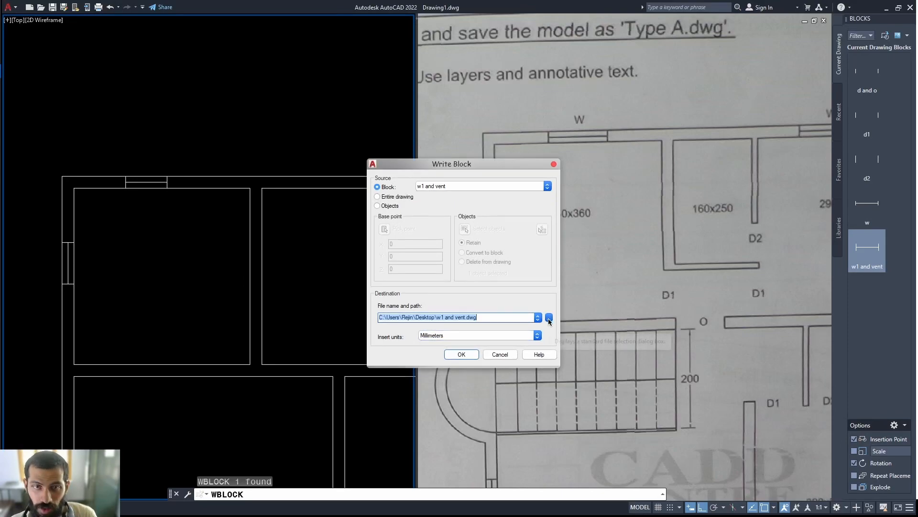
{"action": "key", "text": "Escape"}
{"action": "middle_click_drag", "start_coordinate": [305, 289], "coordinate": [300, 289]}
Open the tool palettes and create a new palette named "my bloc"
{"action": "type", "text": "t"}
{"action": "key", "text": "Escape"}
{"action": "key", "text": "Escape"}
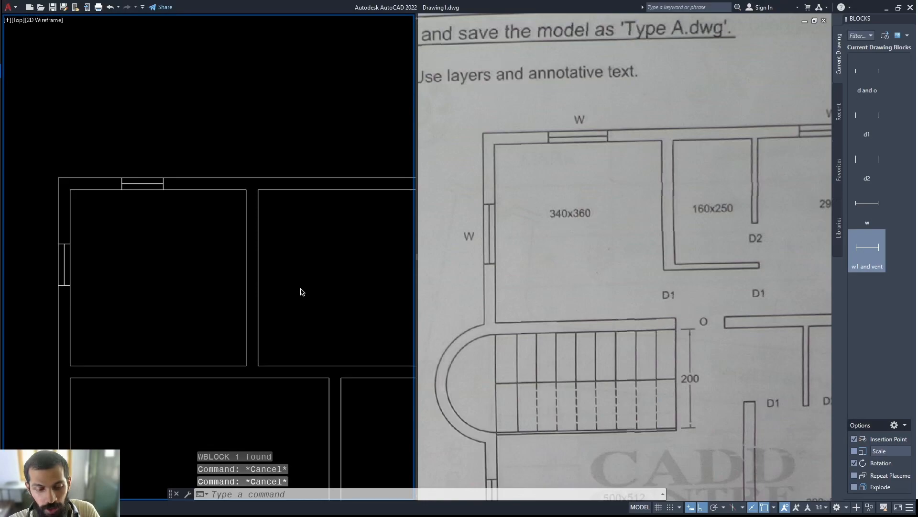
{"action": "type", "text": "tp"}
{"action": "key", "text": "Return"}
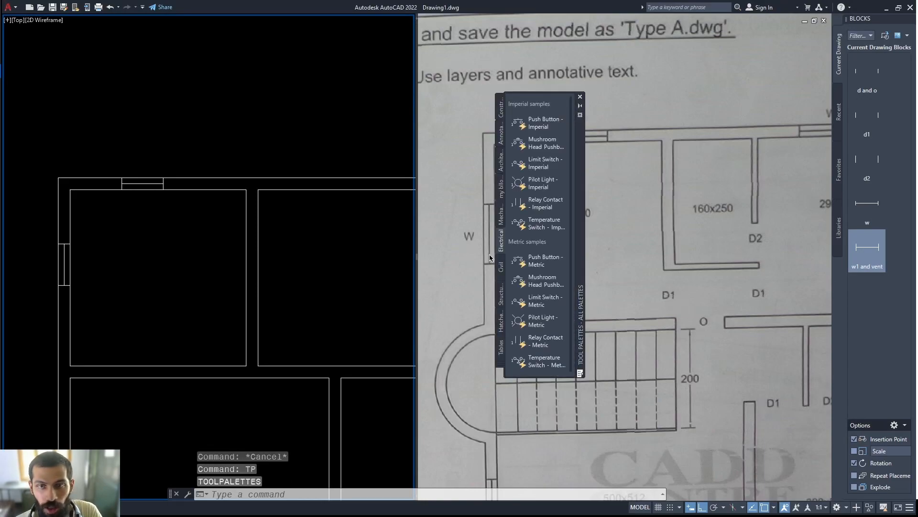
{"action": "right_click", "coordinate": [501, 220]}
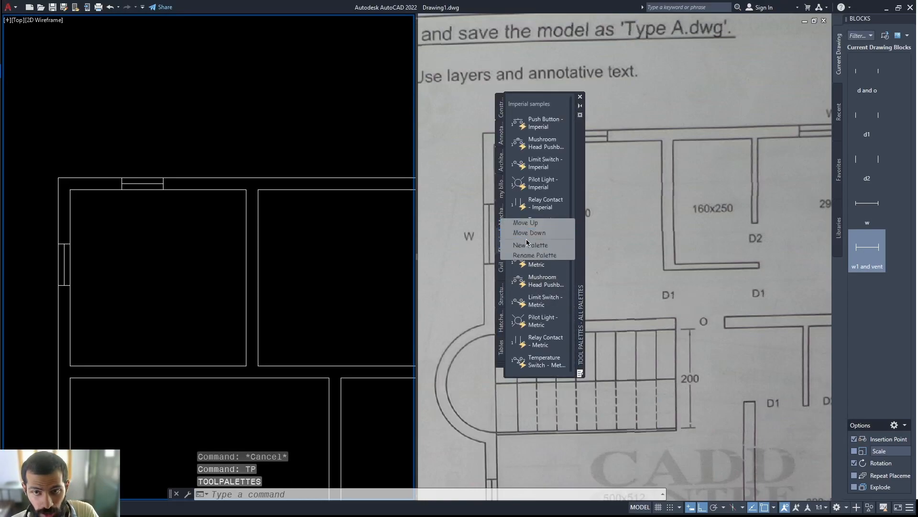
{"action": "left_click", "coordinate": [542, 246]}
{"action": "type", "text": "my bloc"}
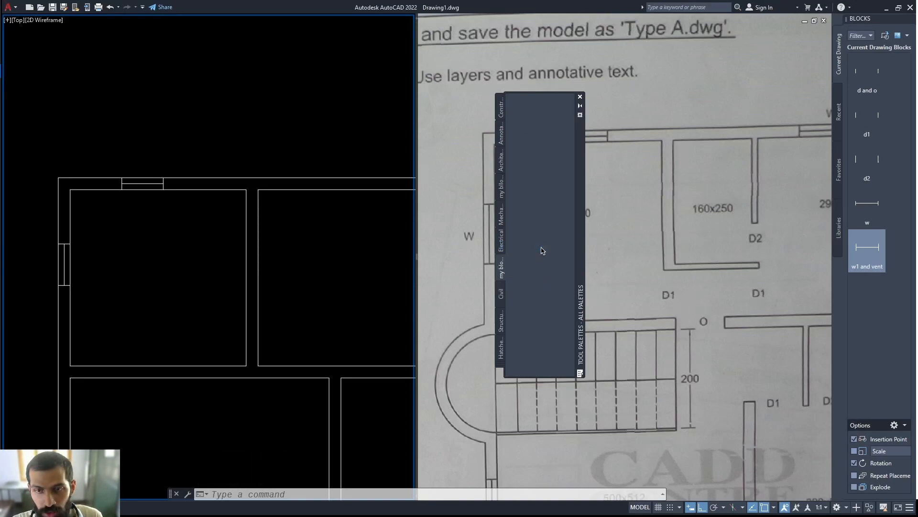
Save the drawing to the desktop under the file name sdsd
{"action": "left_click", "coordinate": [871, 251]}
{"action": "key", "text": "Escape"}
{"action": "middle_click_drag", "start_coordinate": [340, 273], "coordinate": [336, 282]}
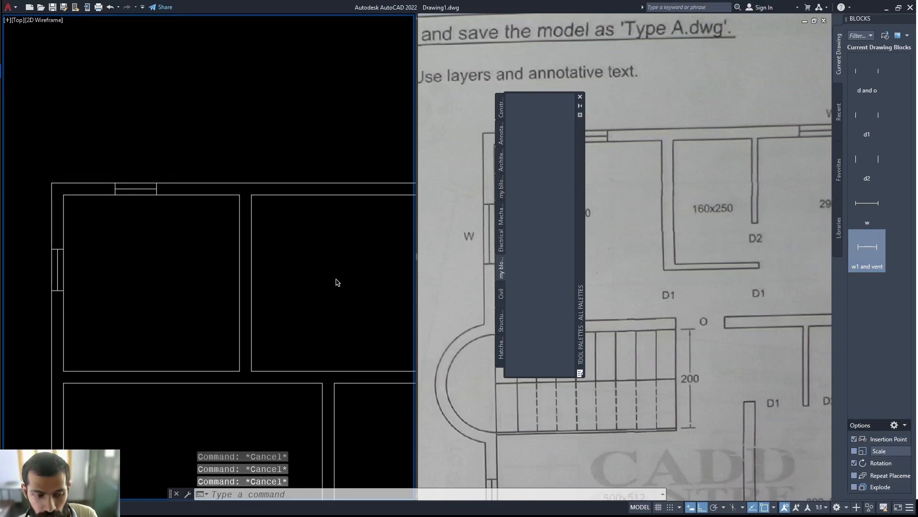
{"action": "key", "text": "ctrl+s"}
{"action": "left_click", "coordinate": [334, 241]}
{"action": "type", "text": "sdsd"}
{"action": "left_click", "coordinate": [576, 355]}
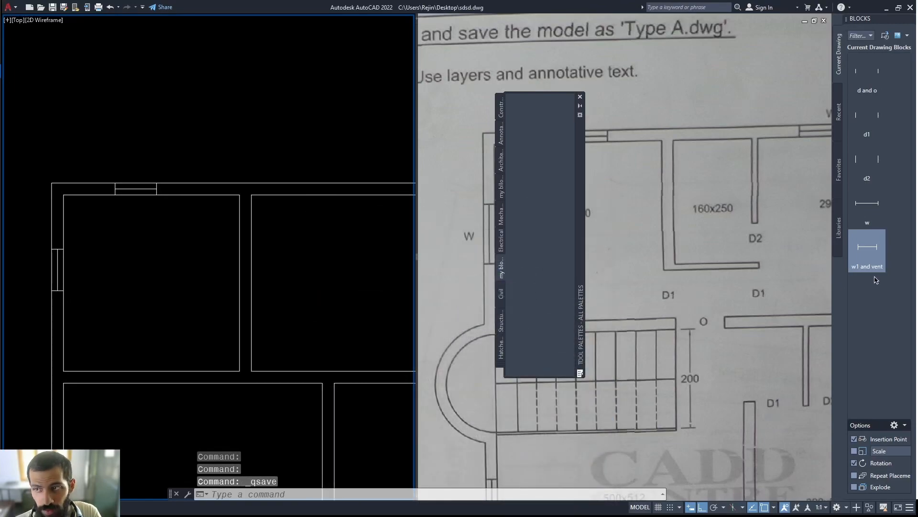
Add the blocks w1 and vent, w, d2, d1, and d and o to the custom tool palette
{"action": "left_click", "coordinate": [879, 247]}
{"action": "left_click_drag", "start_coordinate": [880, 256], "coordinate": [536, 170]}
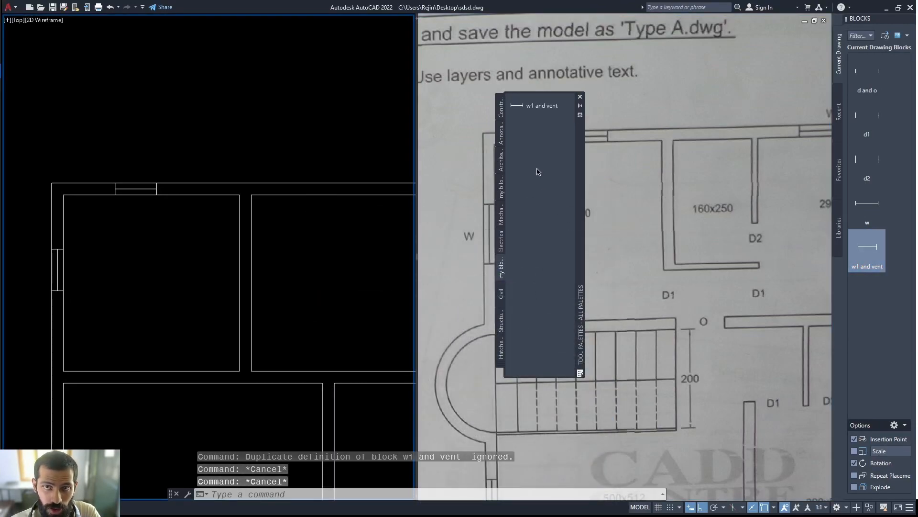
{"action": "left_click", "coordinate": [867, 205]}
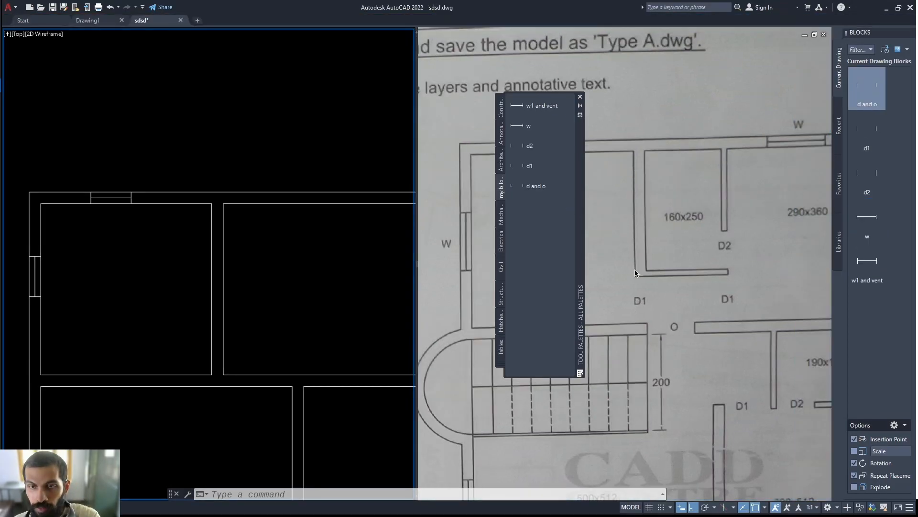
Close the tool palettes and close the sdsd drawing without saving its changes
{"action": "middle_click_drag", "start_coordinate": [217, 287], "coordinate": [216, 302]}
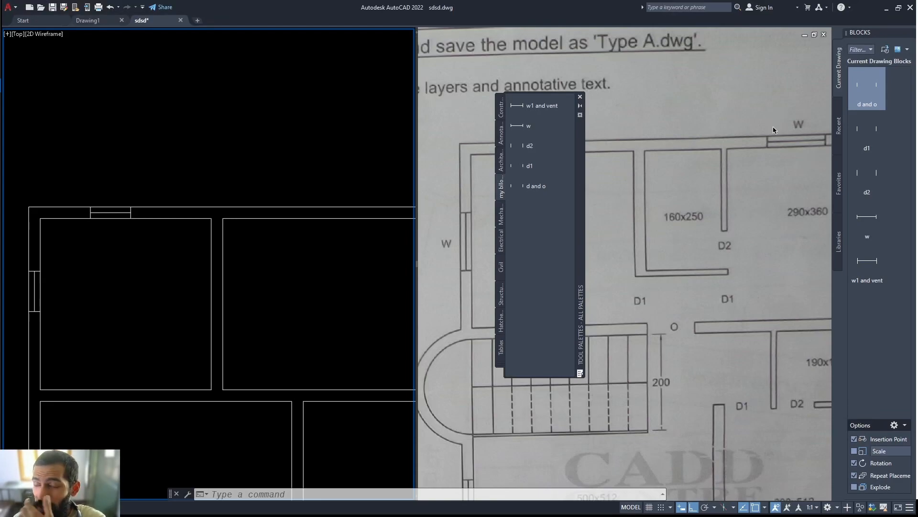
{"action": "left_click", "coordinate": [580, 98]}
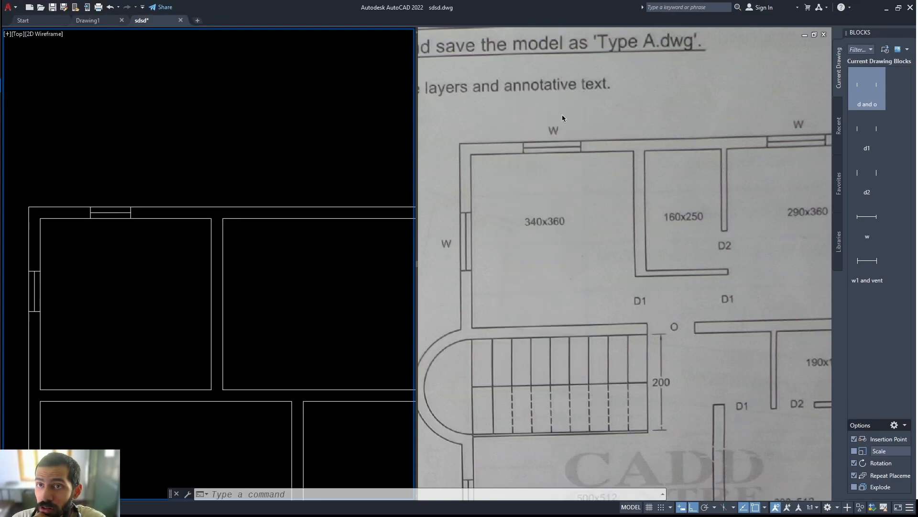
{"action": "left_click", "coordinate": [316, 305]}
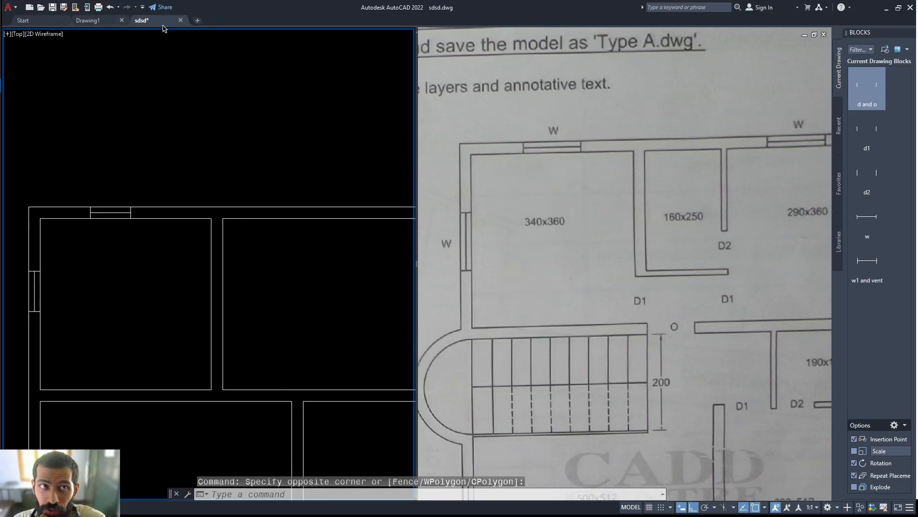
{"action": "left_click", "coordinate": [181, 21]}
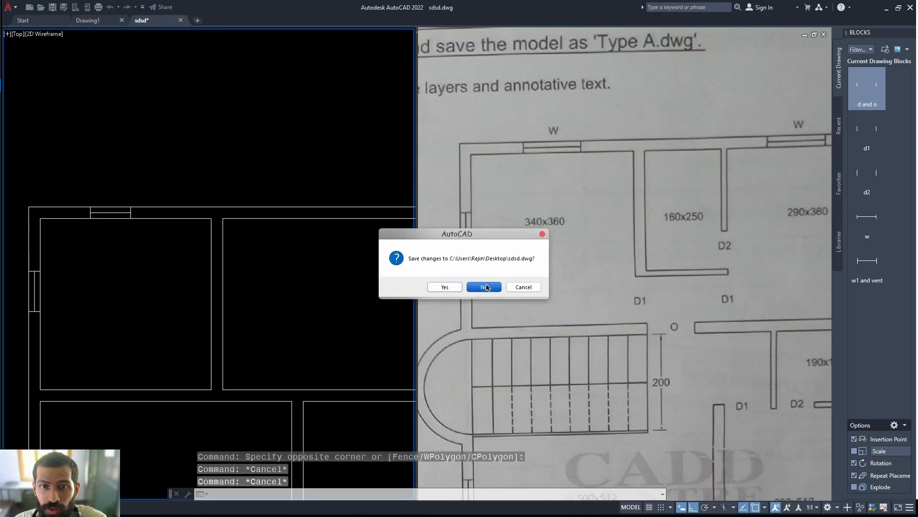
{"action": "left_click", "coordinate": [485, 287]}
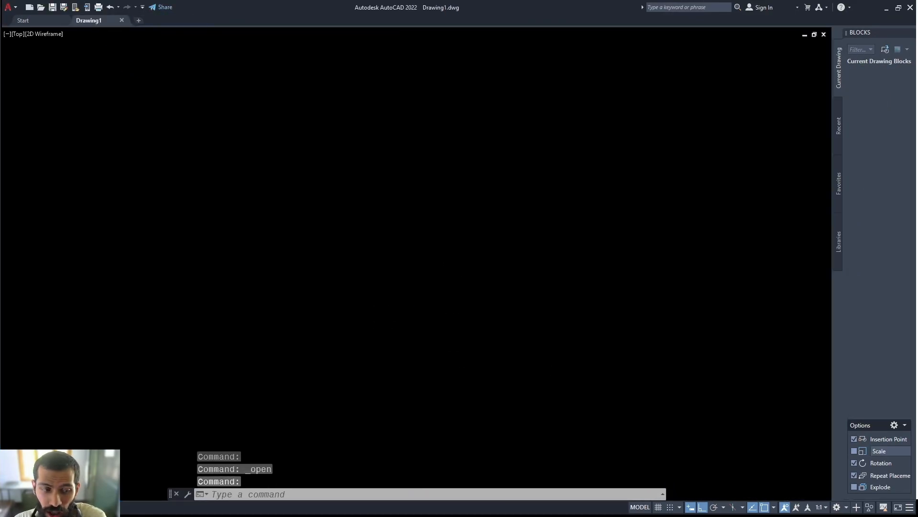
Reopen the tool palettes in the empty Drawing1 and place blocks w1 and vent, w, d2, d1, and d and o from the custom palette
{"action": "type", "text": "TP"}
{"action": "key", "text": "Return"}
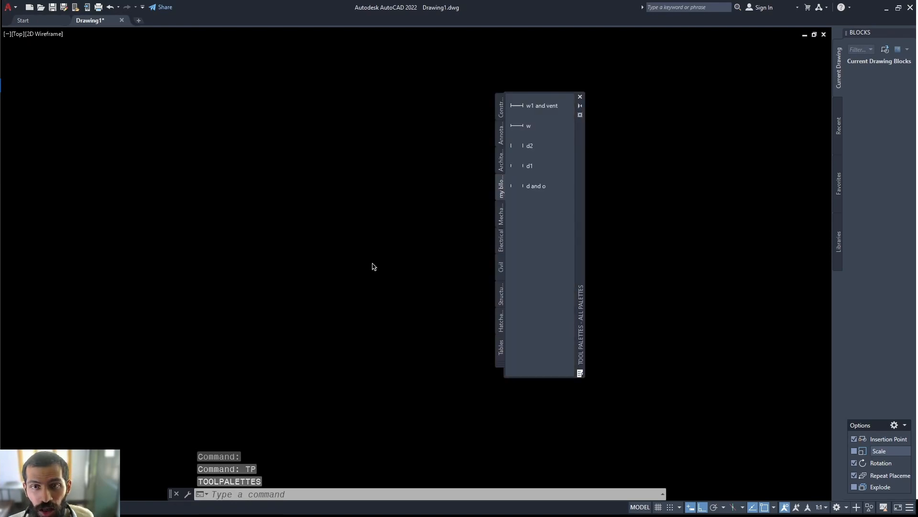
{"action": "left_click", "coordinate": [522, 124]}
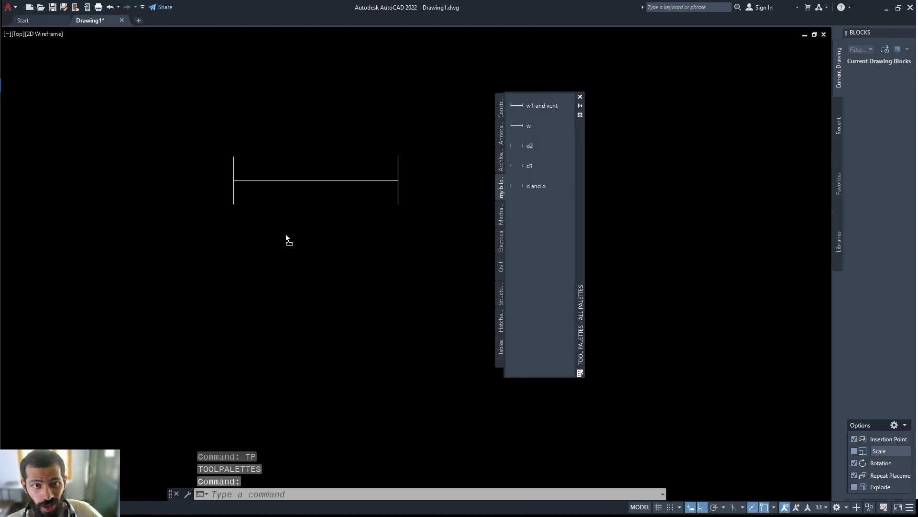
{"action": "left_click_drag", "start_coordinate": [290, 229], "coordinate": [257, 252]}
{"action": "middle_click_drag", "start_coordinate": [422, 340], "coordinate": [355, 324]}
{"action": "scroll", "coordinate": [352, 320], "scroll_direction": "down", "scroll_amount": 2}
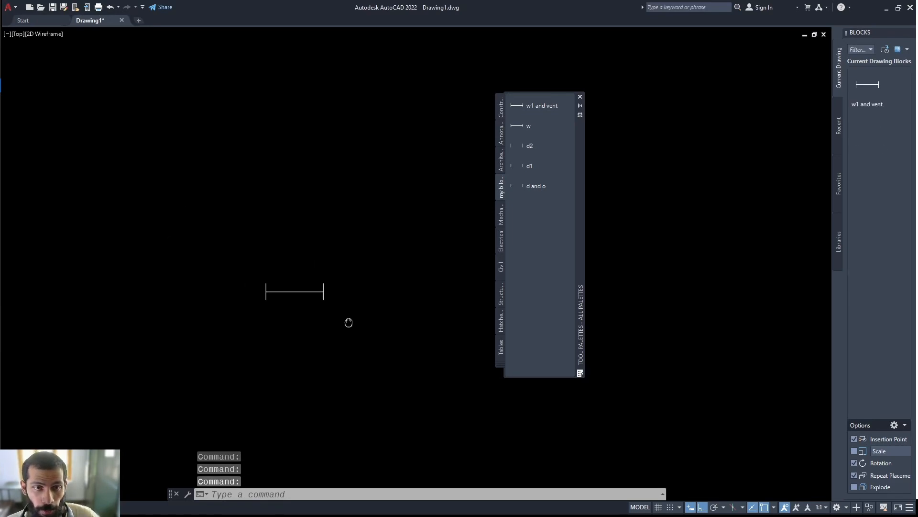
{"action": "left_click_drag", "start_coordinate": [269, 354], "coordinate": [269, 355]}
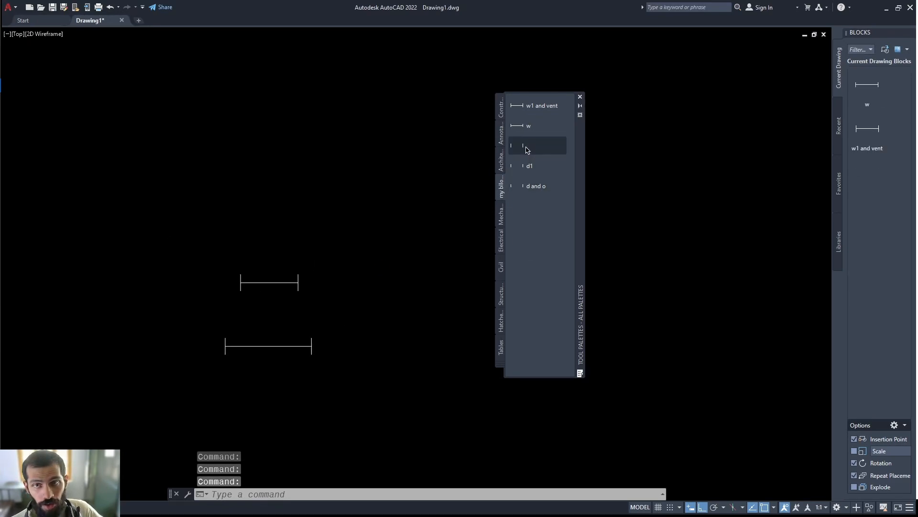
{"action": "left_click_drag", "start_coordinate": [525, 148], "coordinate": [327, 144]}
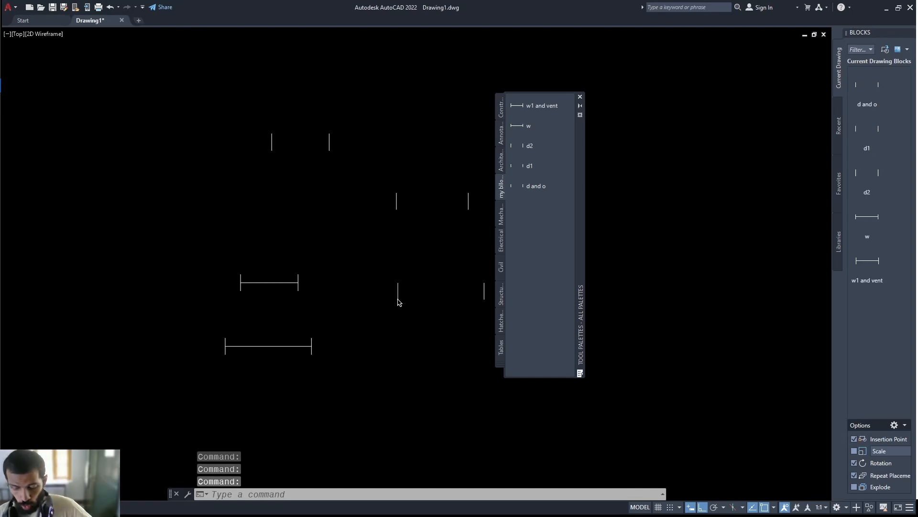